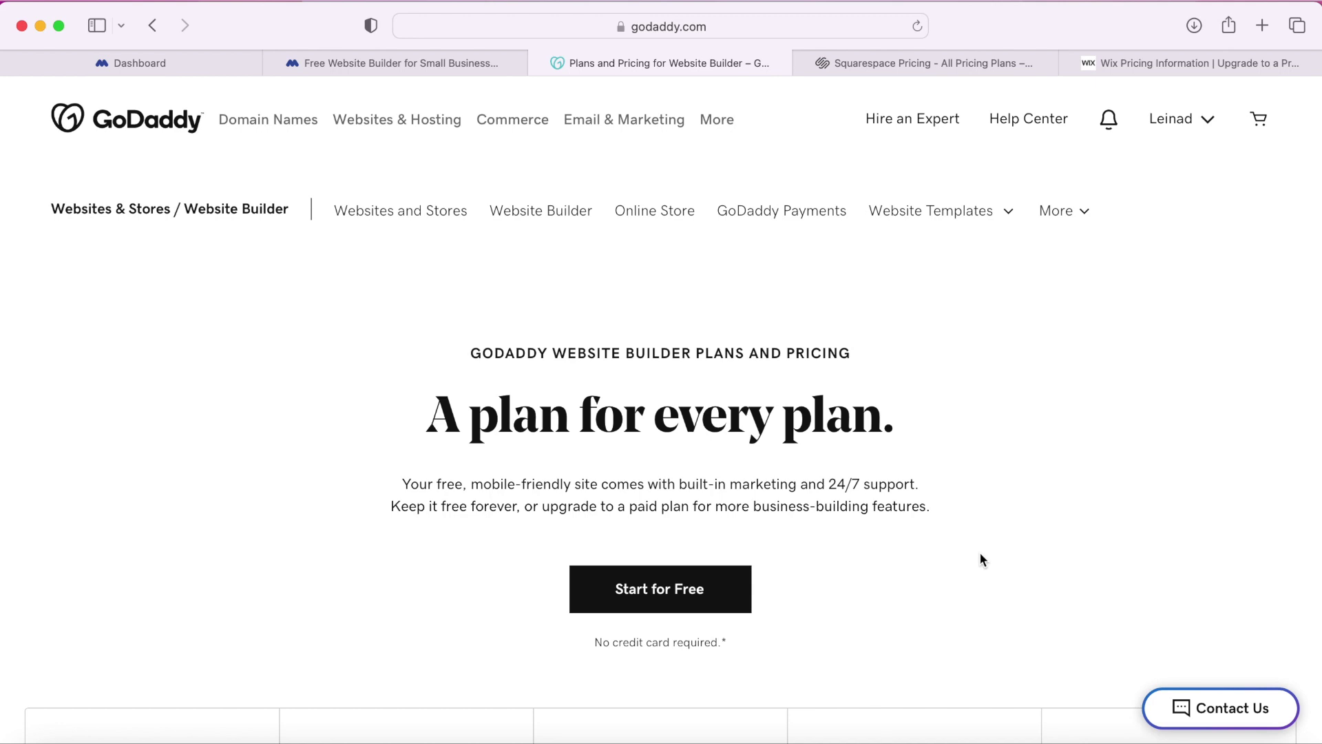
- Scroll the GoDaddy pricing page to the four plans and highlight the Basic plan's renewal price
scroll(980, 555, "down", 2)
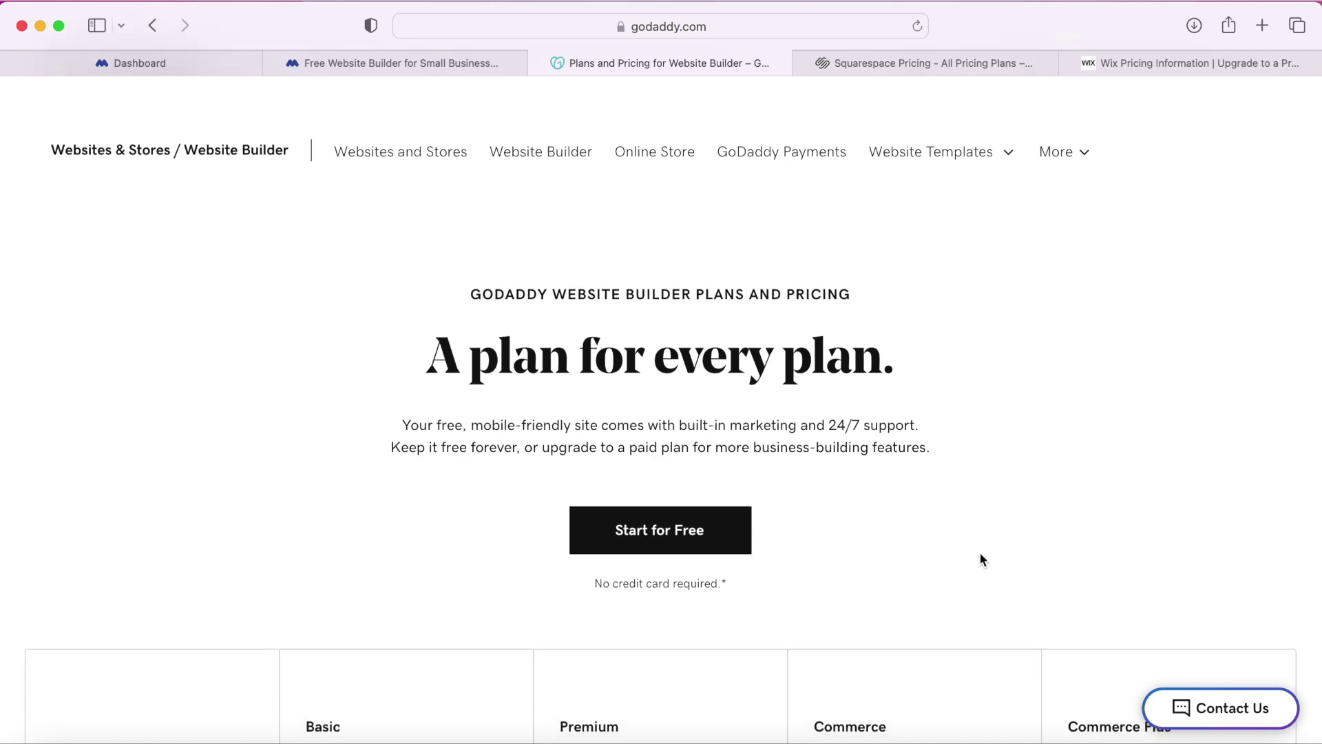
scroll(983, 560, "down", 10)
scroll(980, 555, "down", 5)
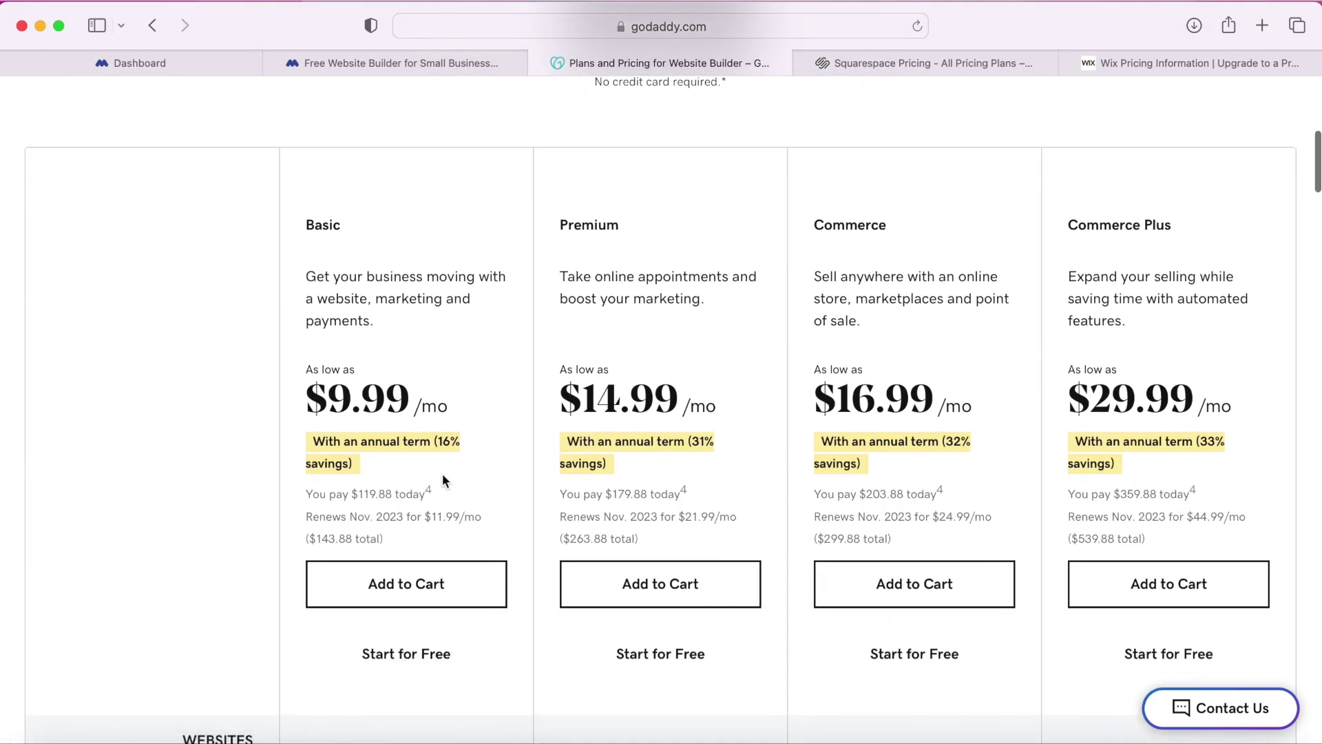
scroll(431, 486, "down", 2)
triple_click(332, 485)
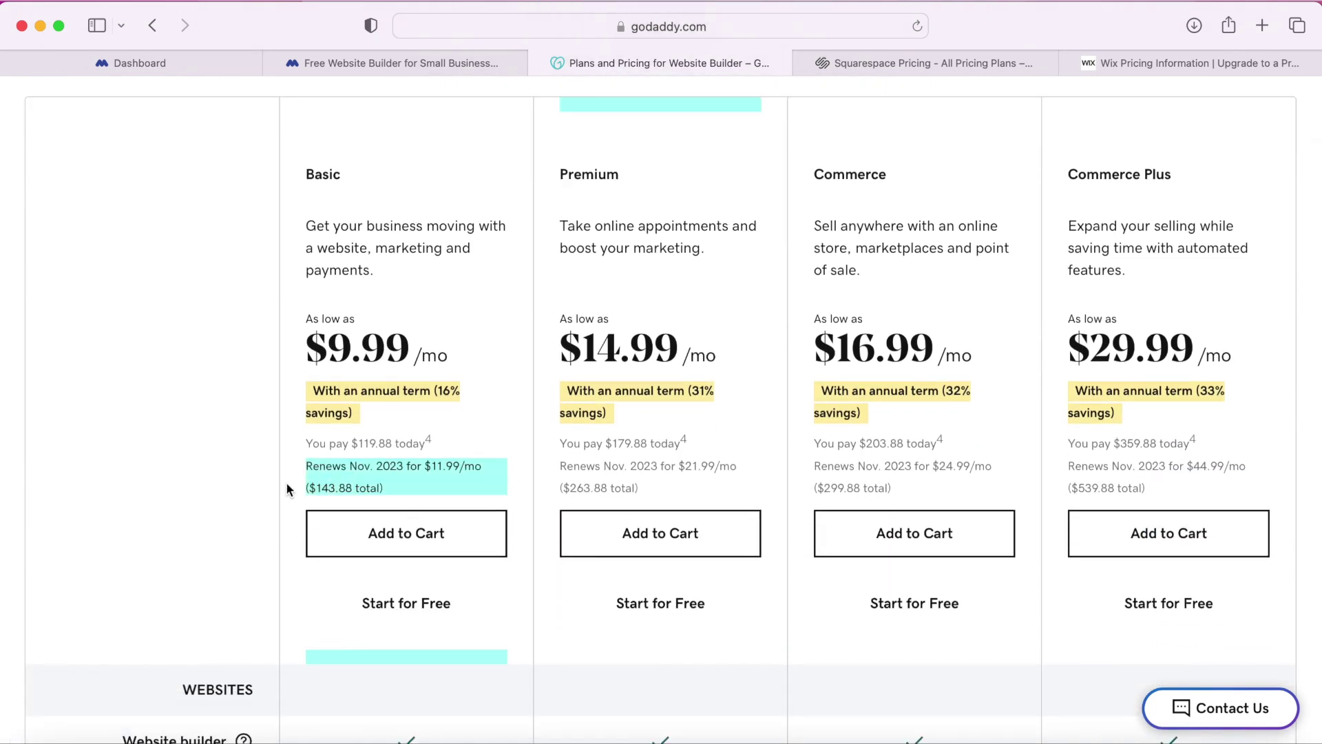
left_click(265, 479)
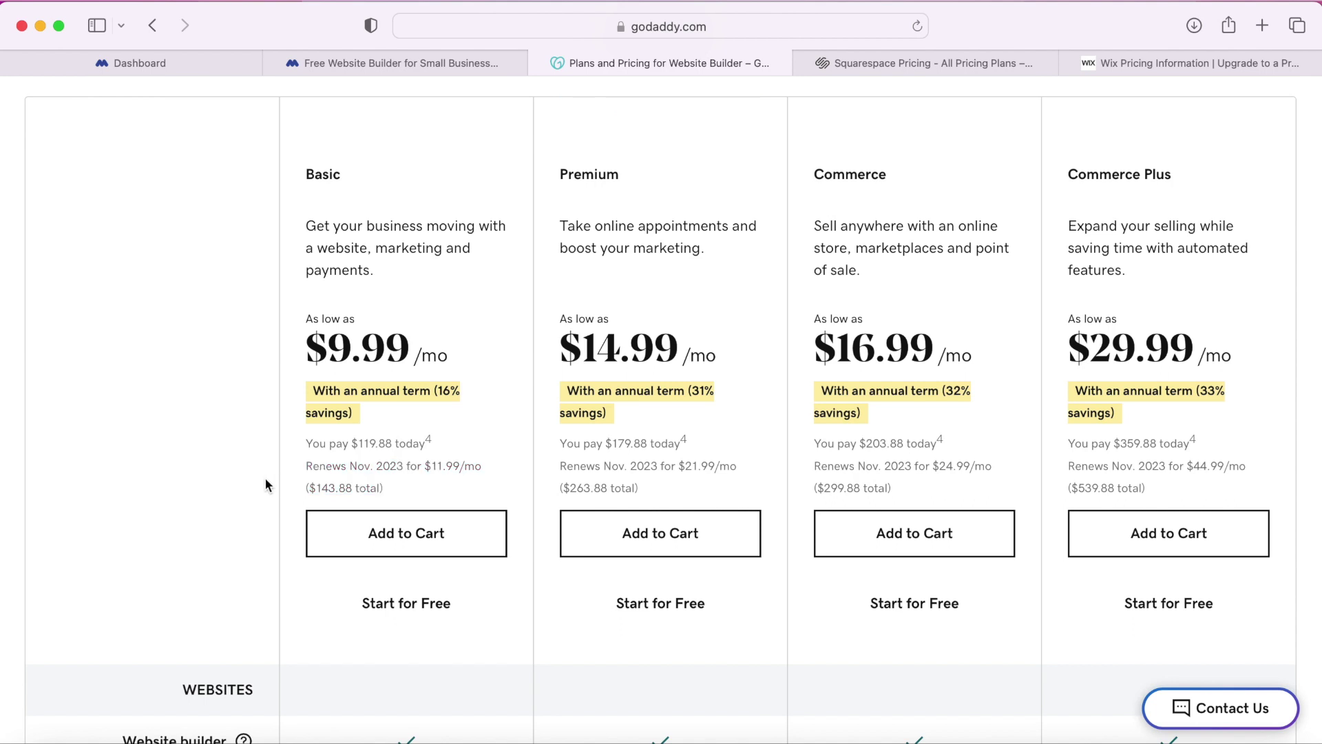
- Scroll the GoDaddy feature comparison down to the online store and marketplace selling rows
scroll(266, 480, "down", 5)
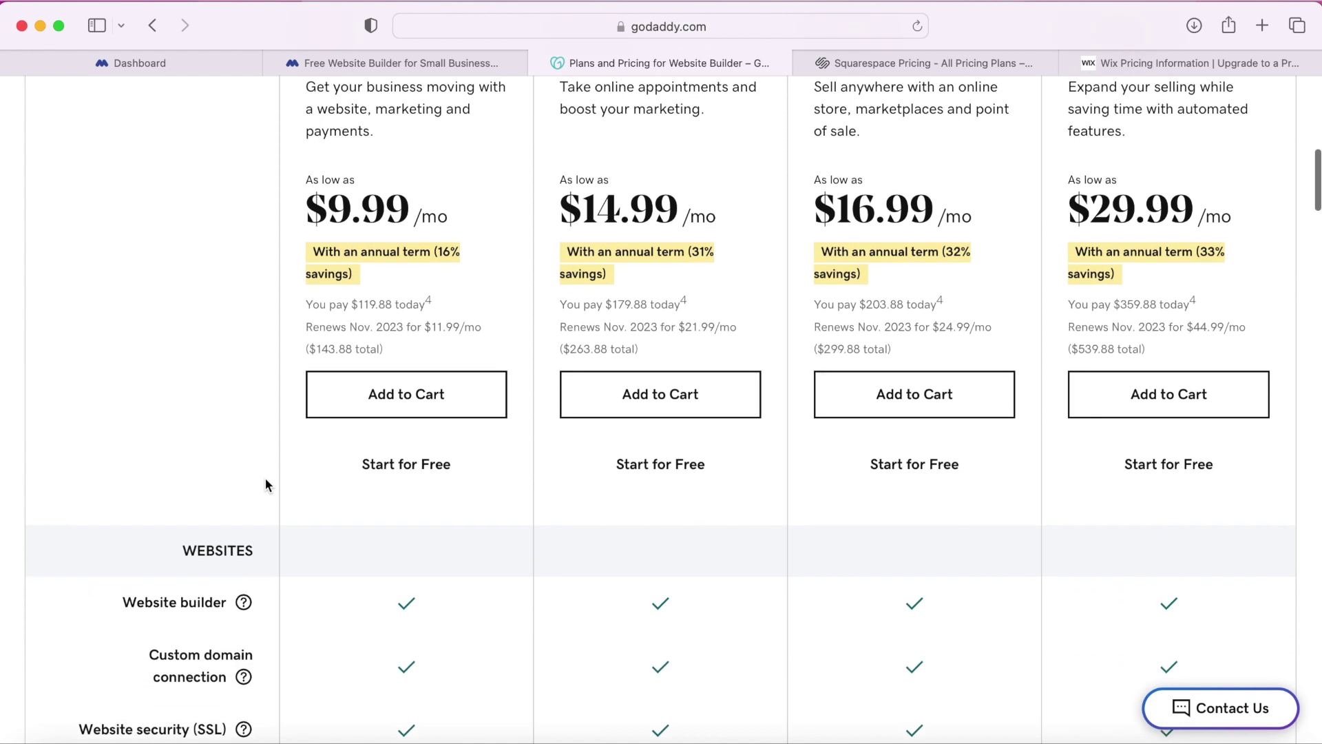
scroll(265, 480, "down", 5)
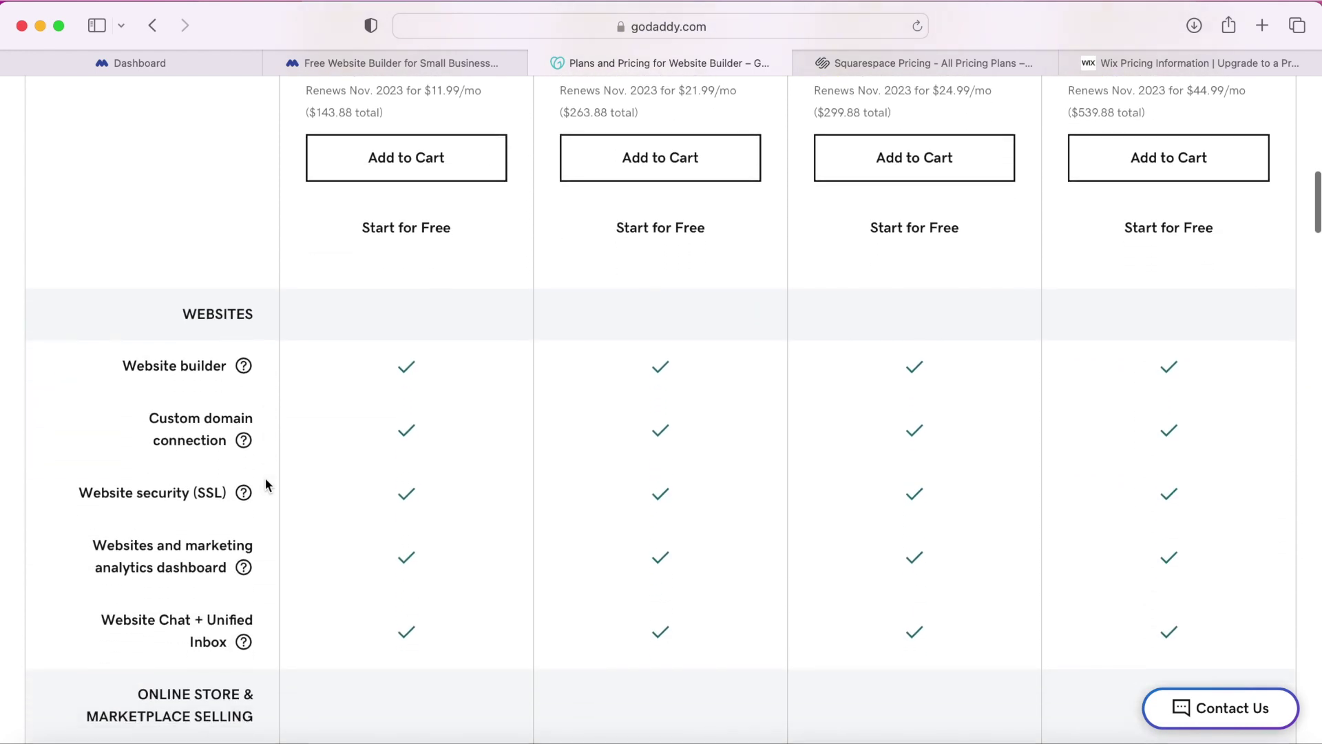
scroll(266, 485, "down", 1)
scroll(266, 480, "down", 2)
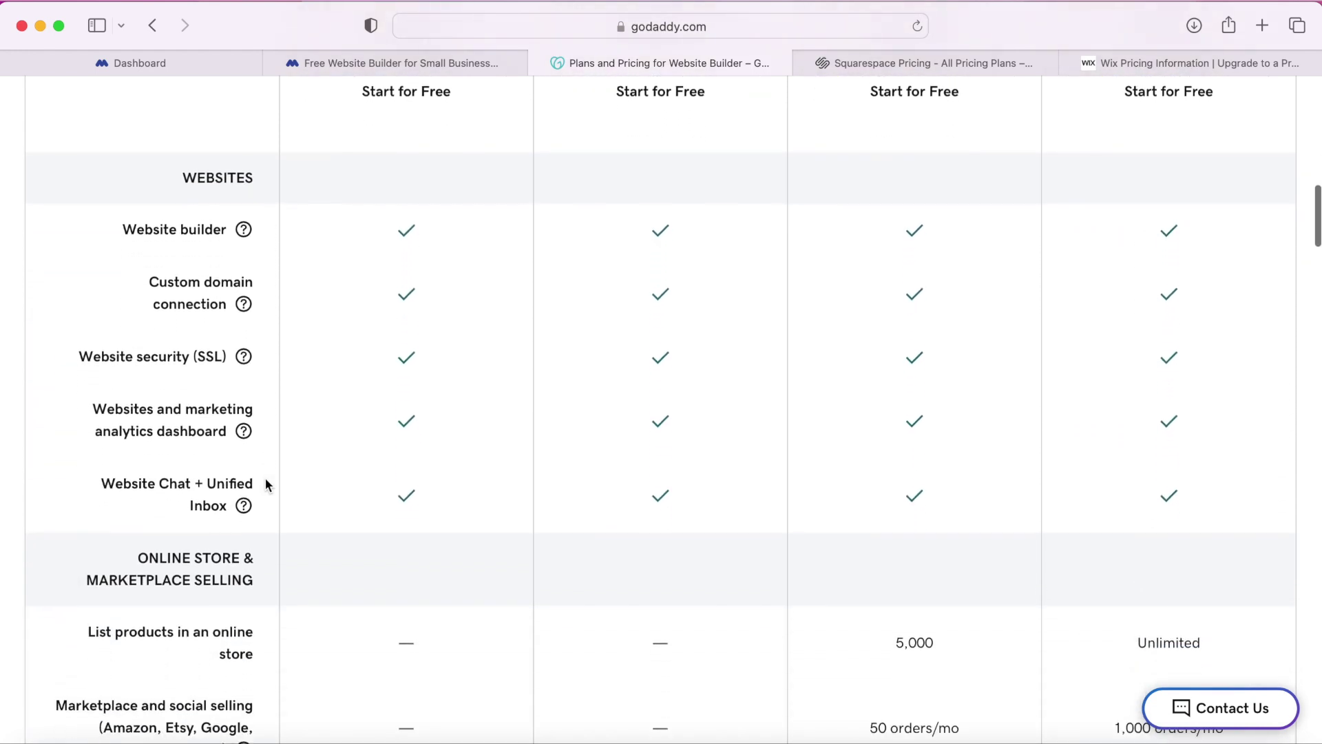
scroll(266, 480, "down", 2)
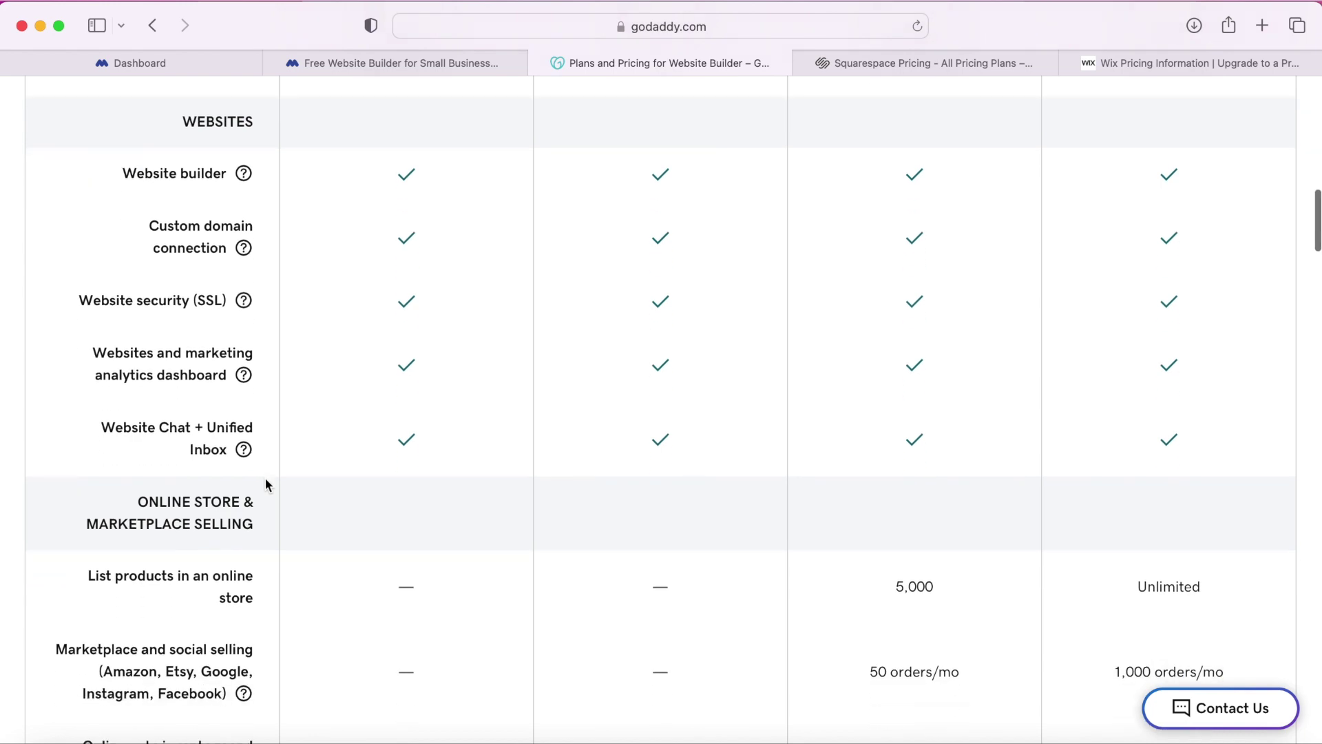
scroll(266, 480, "down", 2)
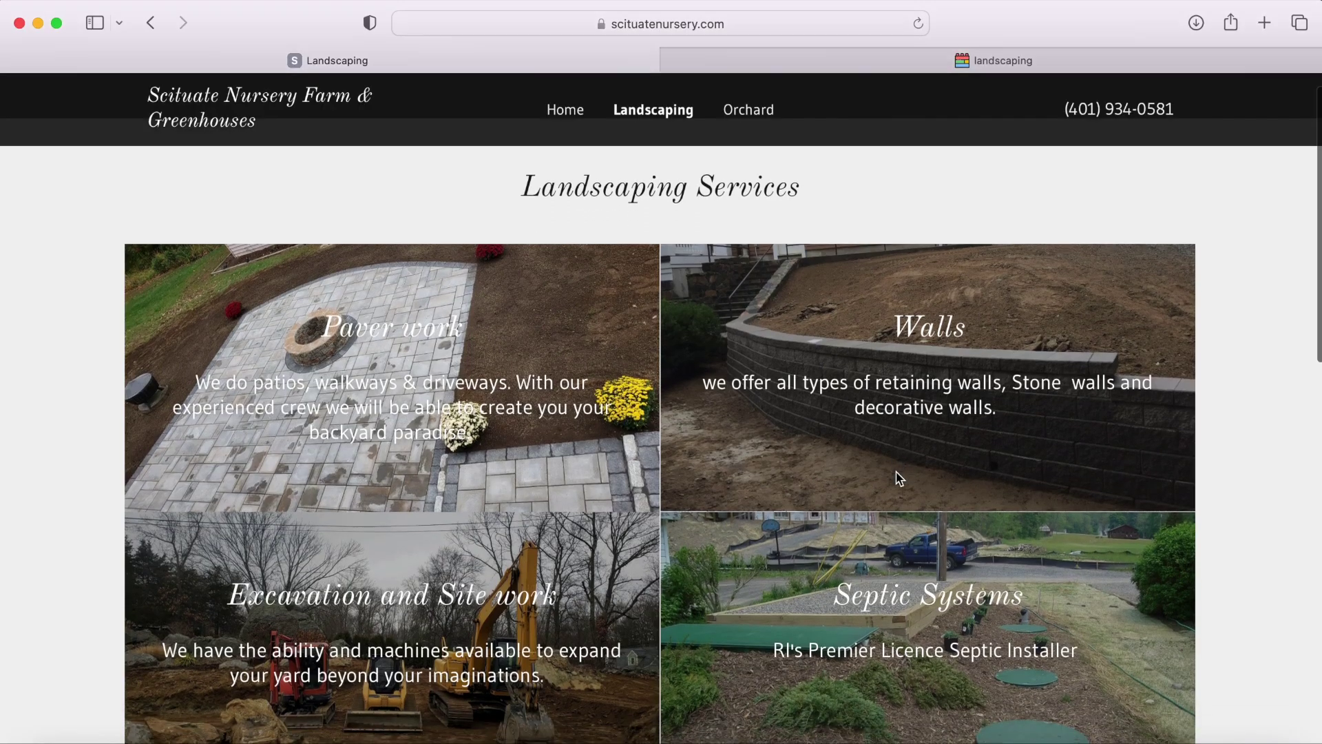
scroll(896, 475, "down", 5)
- Scroll through GoDaddy's store features in the plan table down to the Point of Sale section
scroll(899, 478, "down", 5)
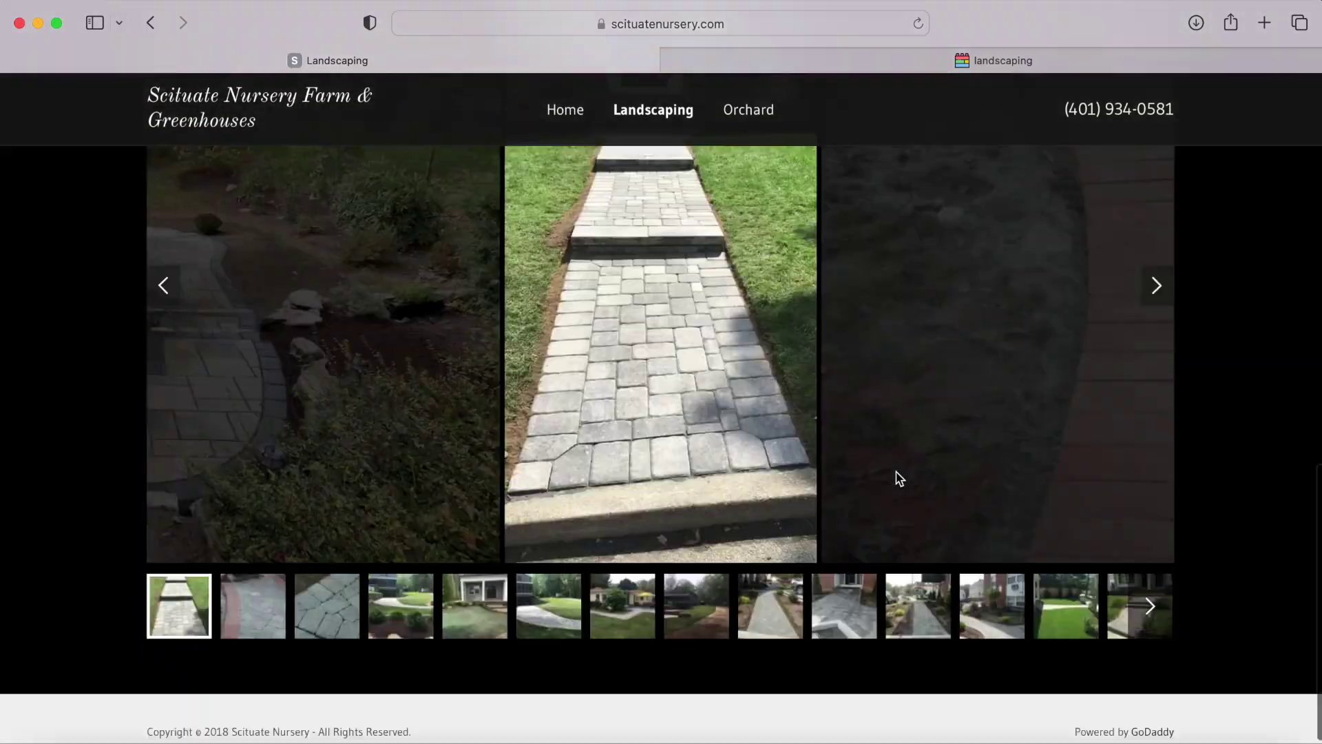
scroll(849, 531, "down", 1)
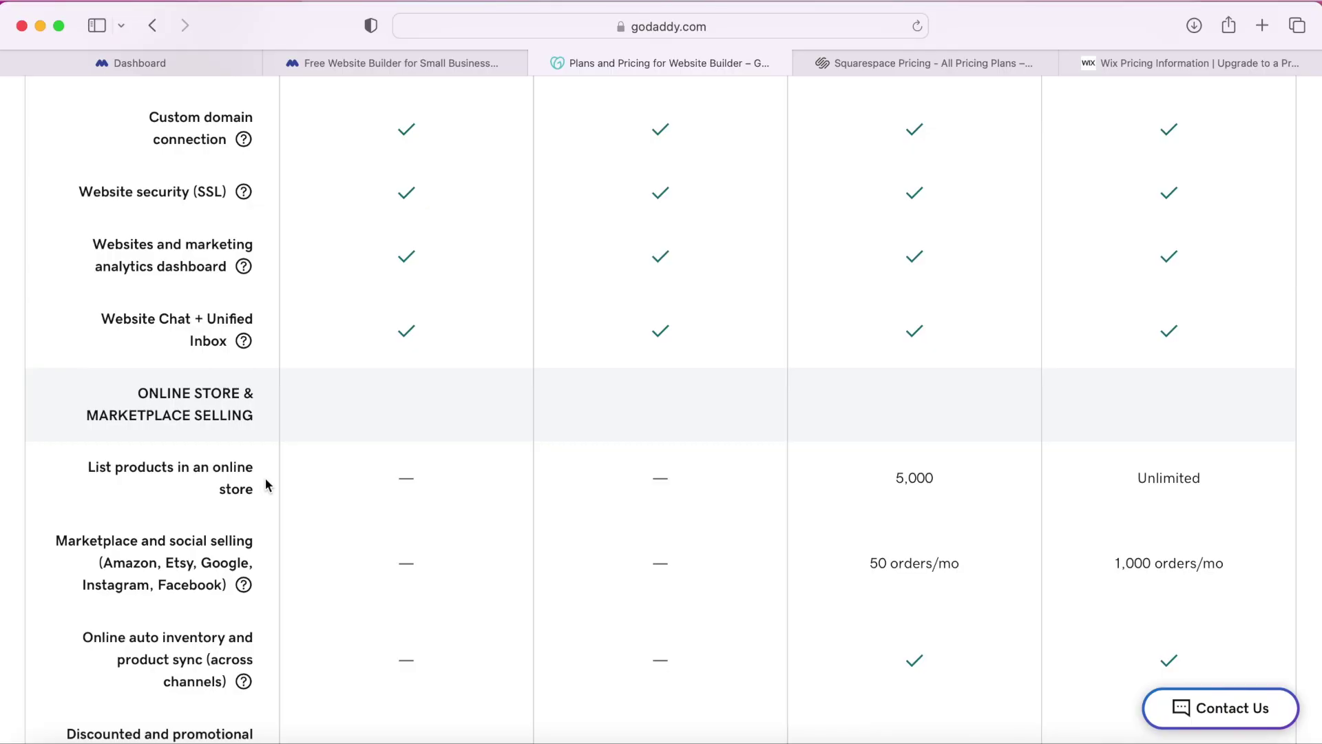
scroll(266, 485, "up", 1)
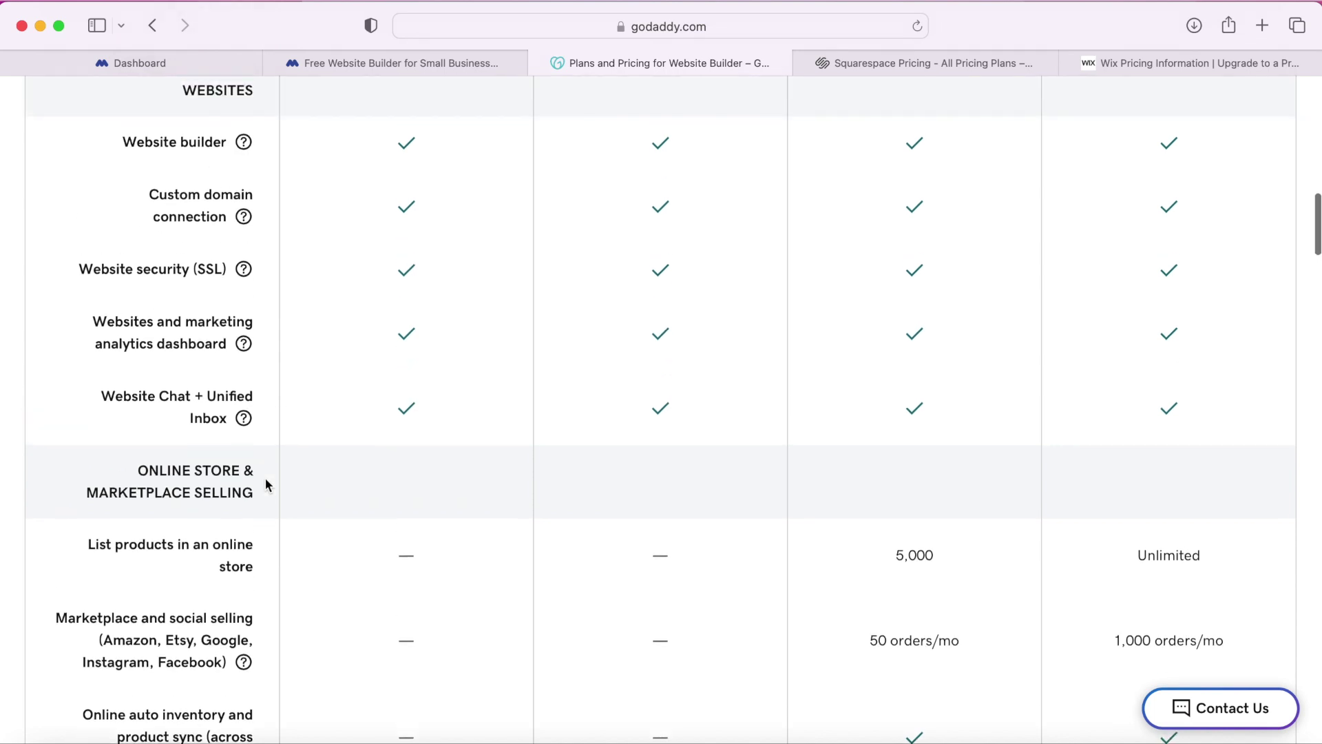
scroll(266, 485, "down", 2)
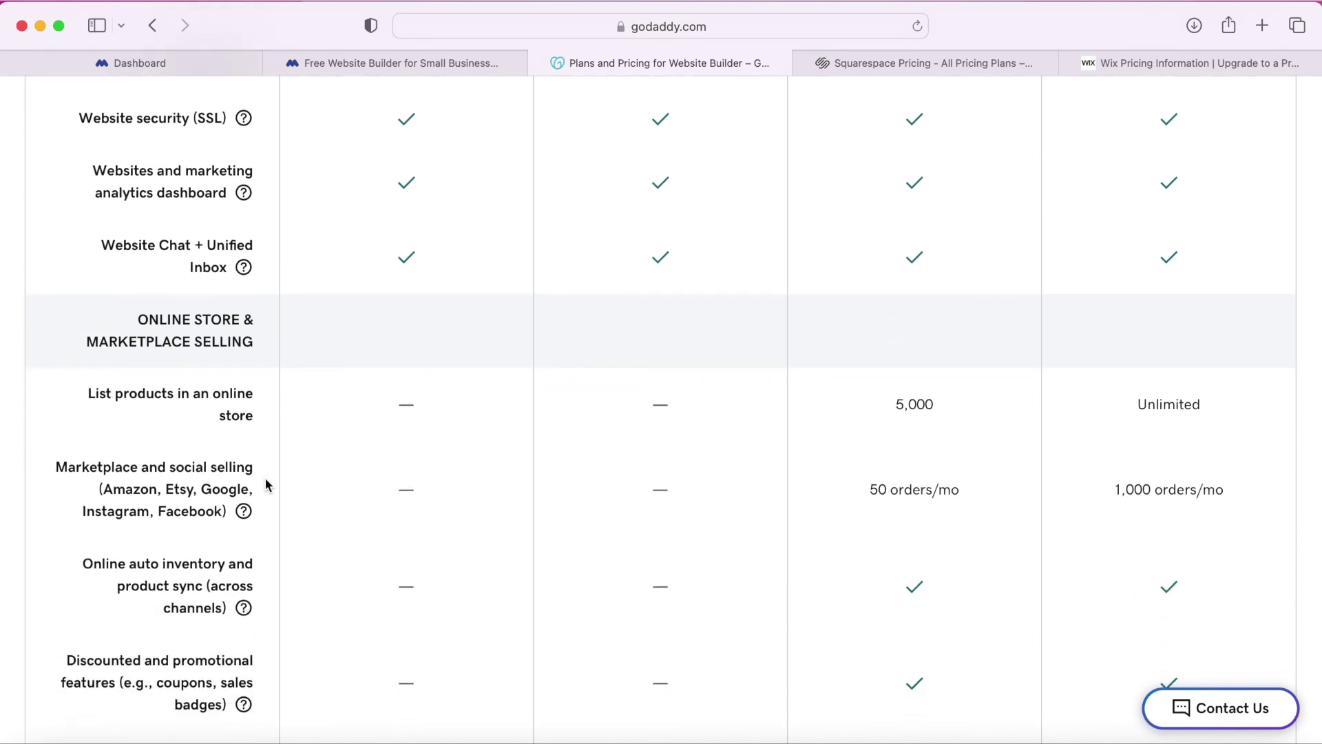
scroll(266, 484, "down", 3)
scroll(266, 485, "down", 3)
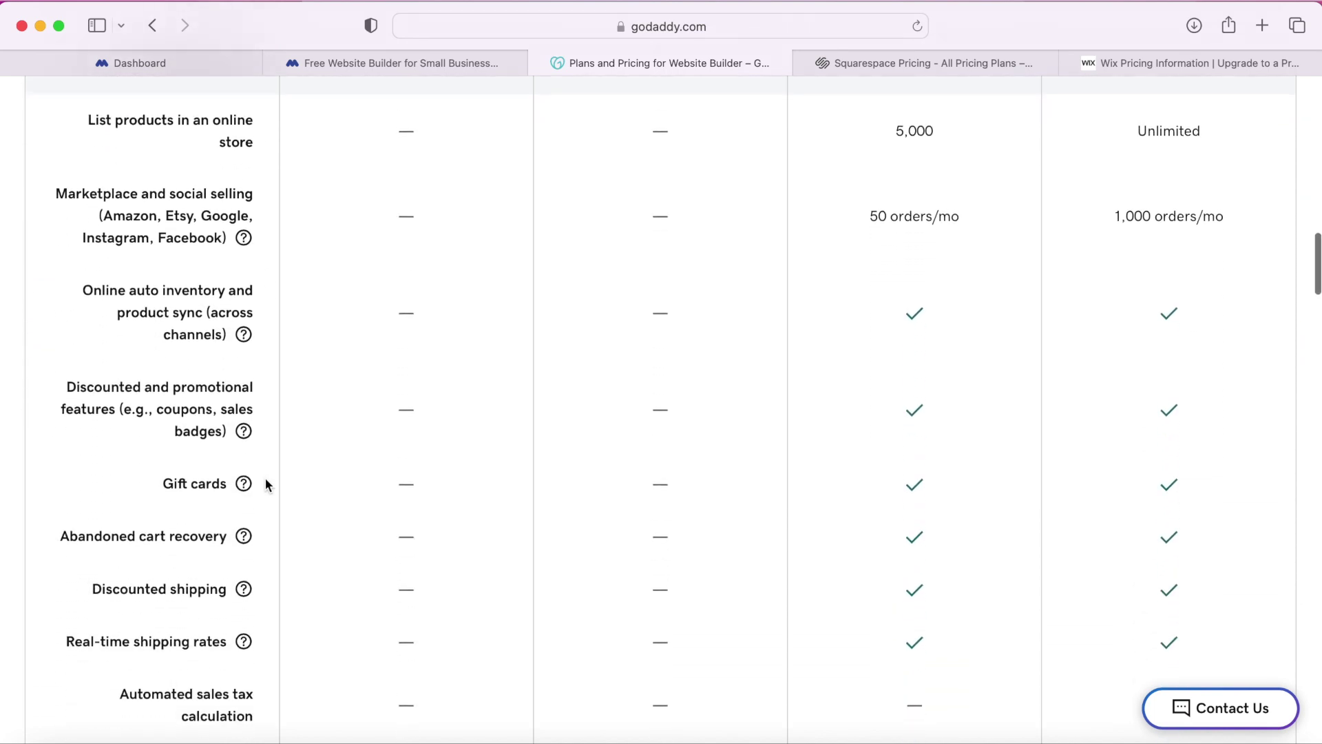
scroll(267, 484, "down", 3)
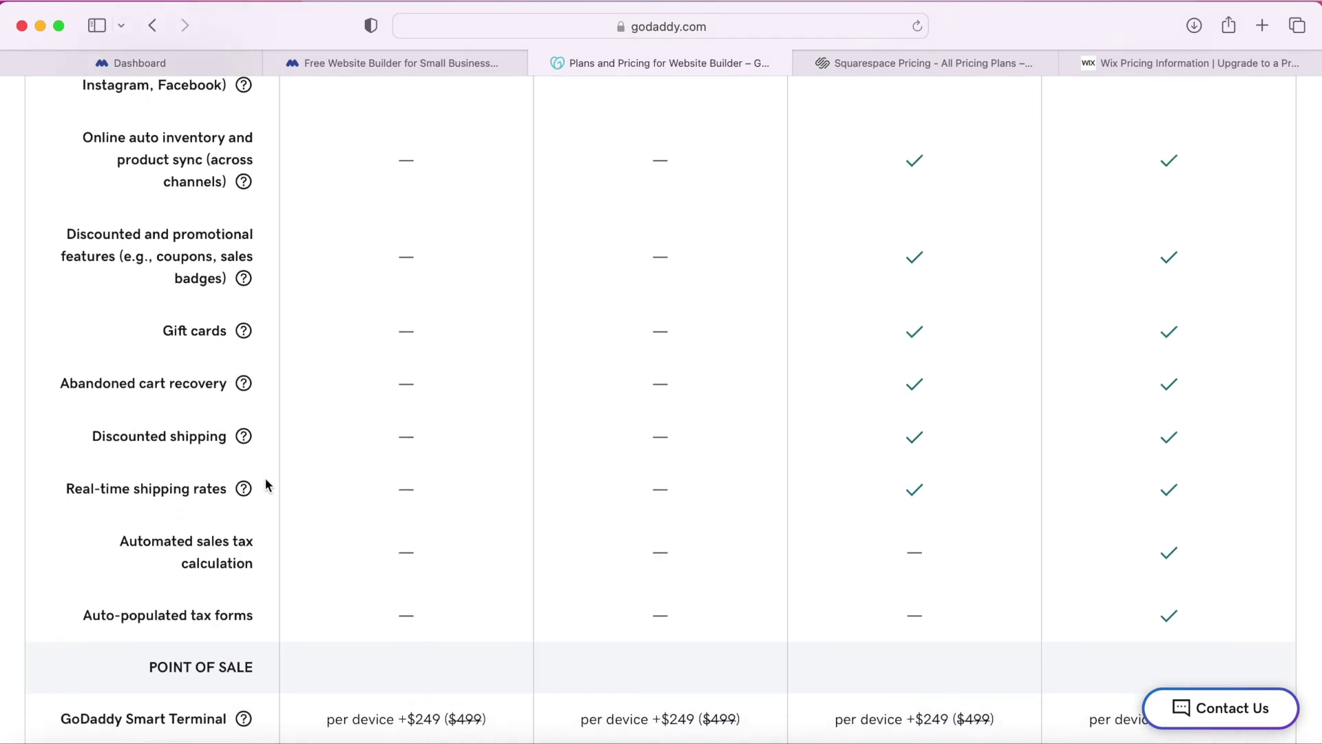
scroll(266, 478, "up", 7)
- Switch to Squarespace pricing and scroll through the Core and Marketing features to Commerce
left_click(949, 65)
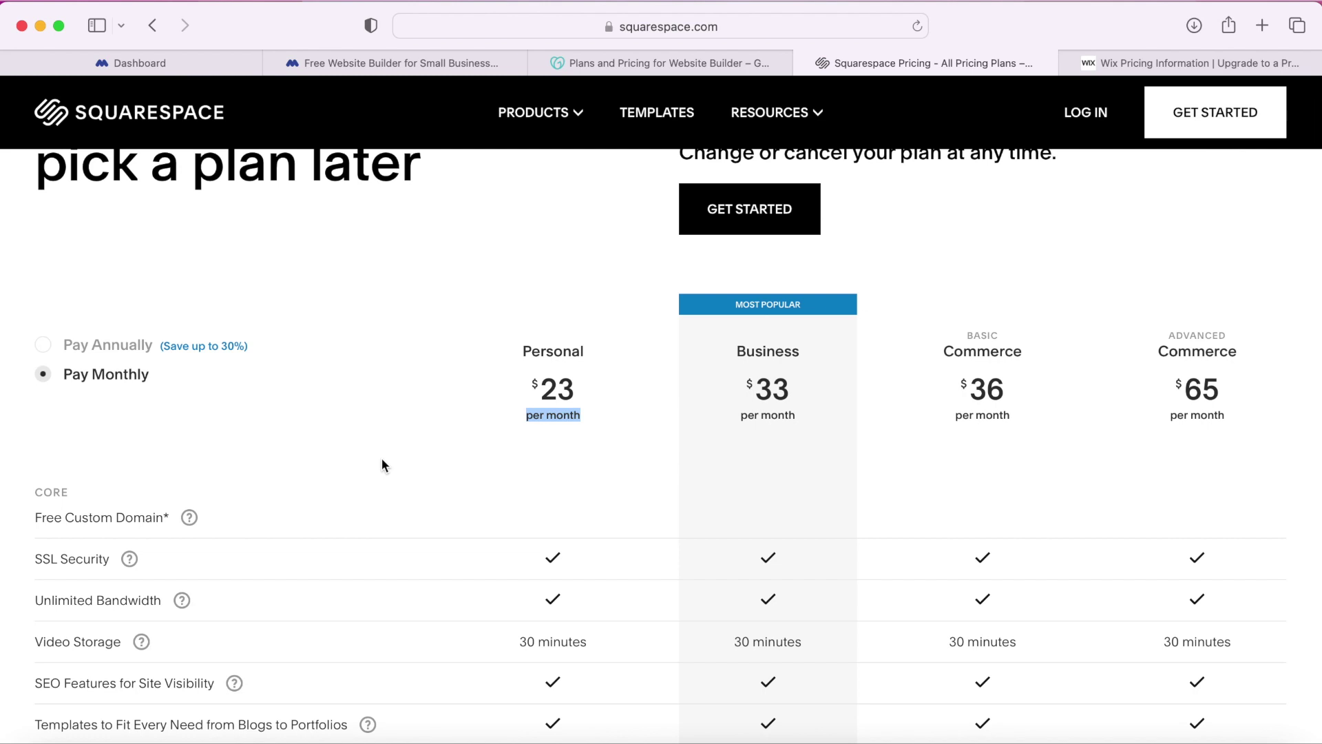
scroll(347, 489, "down", 2)
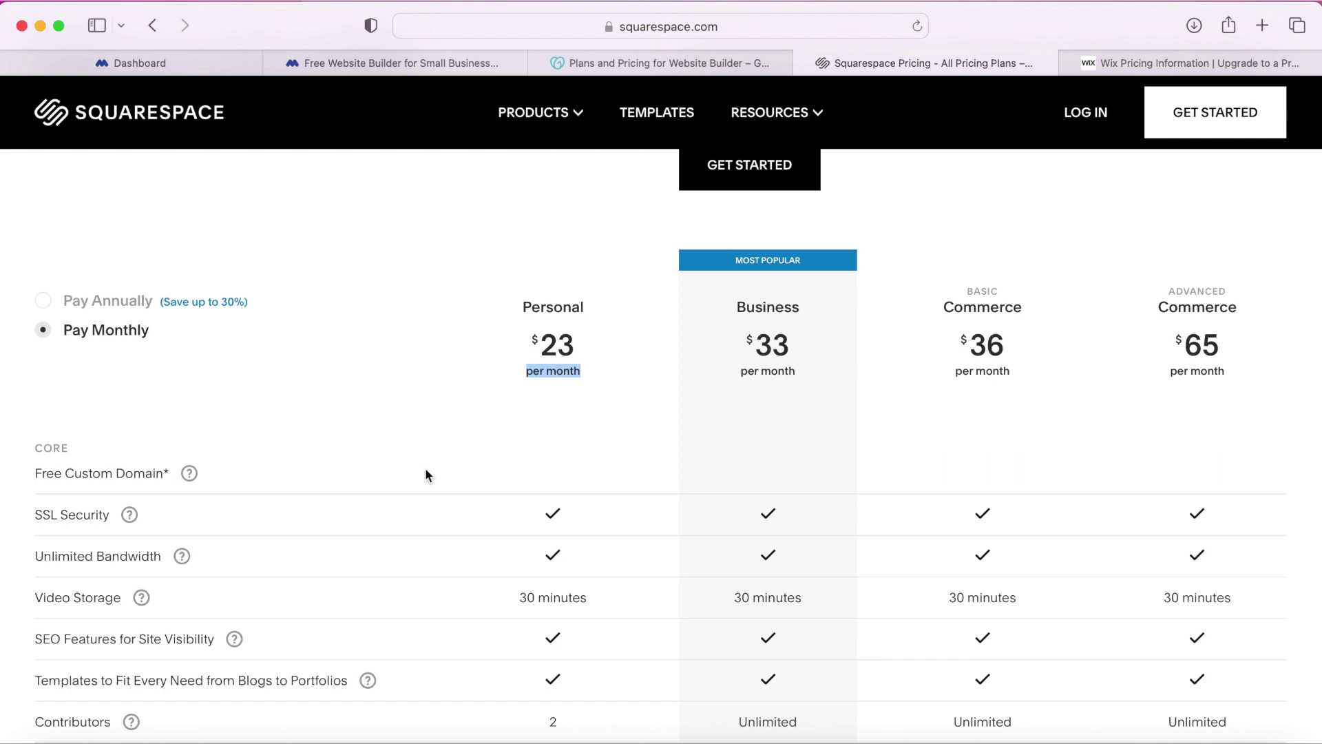
scroll(425, 470, "down", 5)
scroll(426, 474, "down", 2)
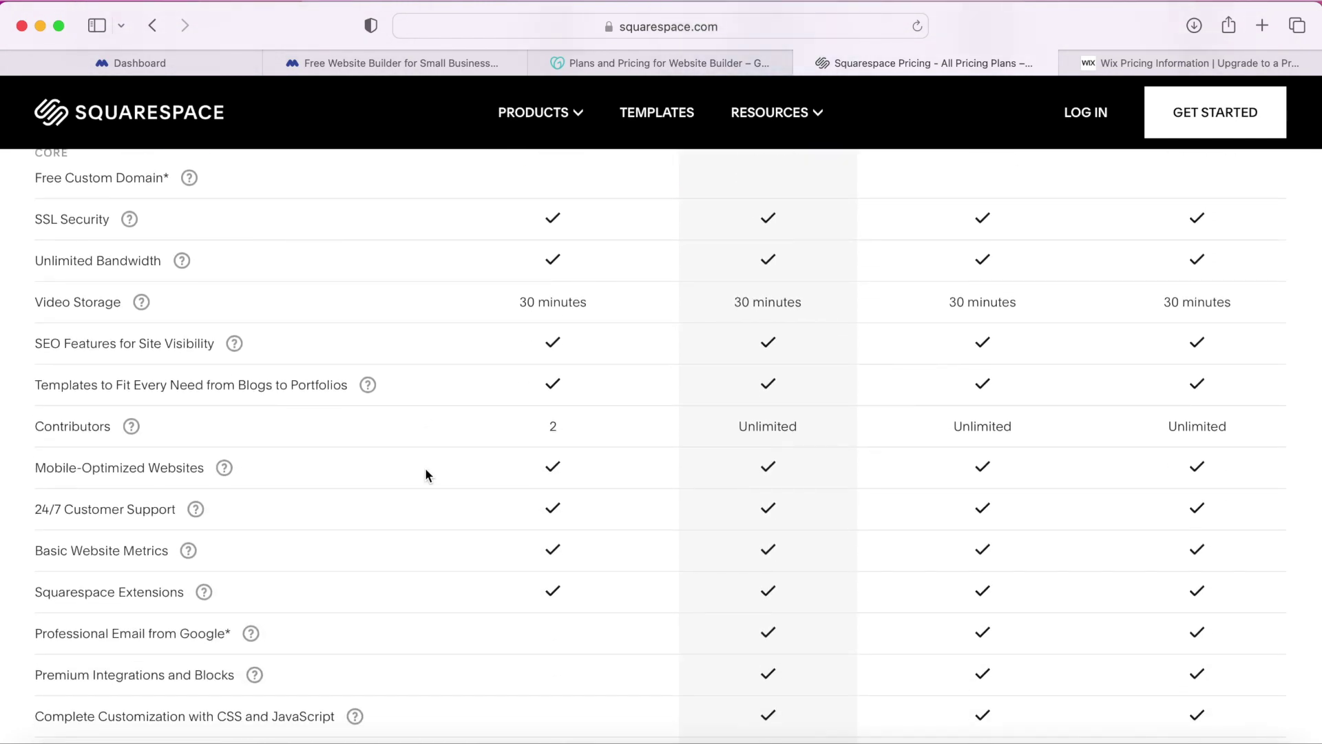
scroll(426, 474, "down", 7)
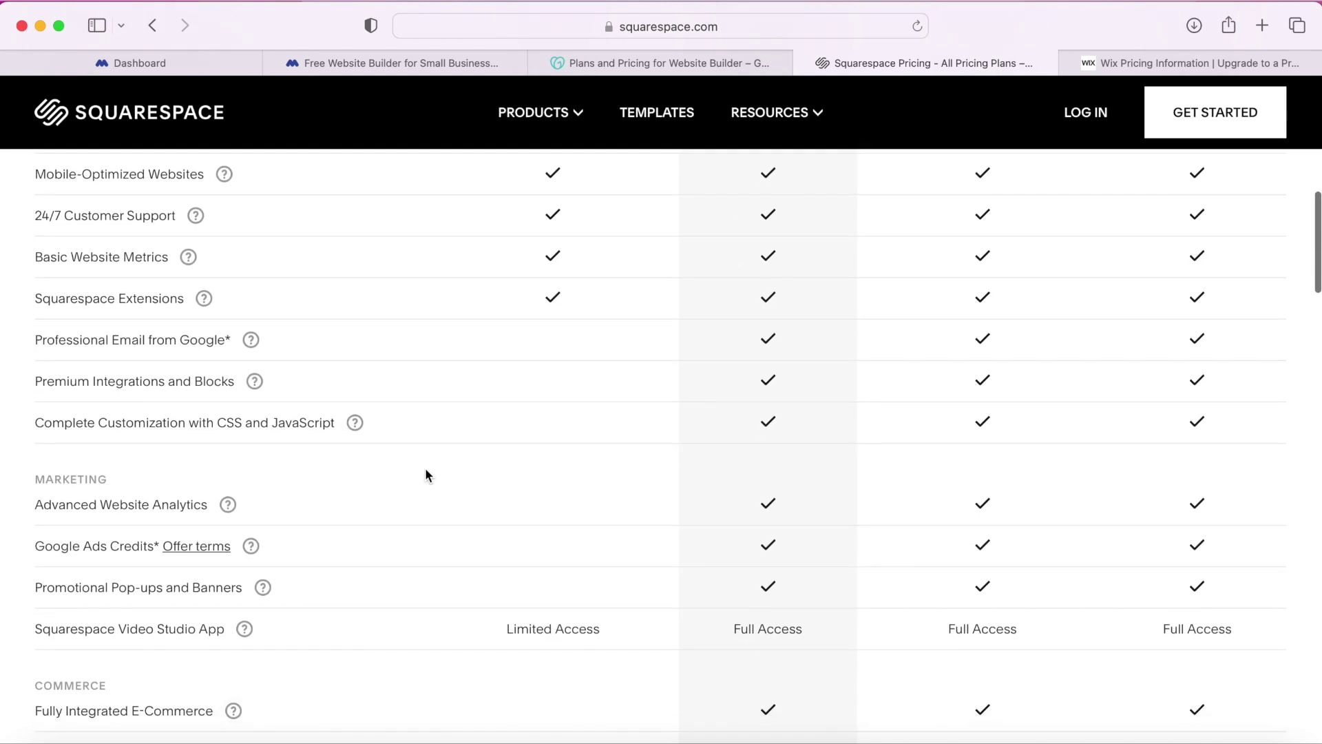
scroll(425, 474, "down", 9)
- Switch to Wix pricing and scroll through the Website Plans comparison table
left_click(1168, 65)
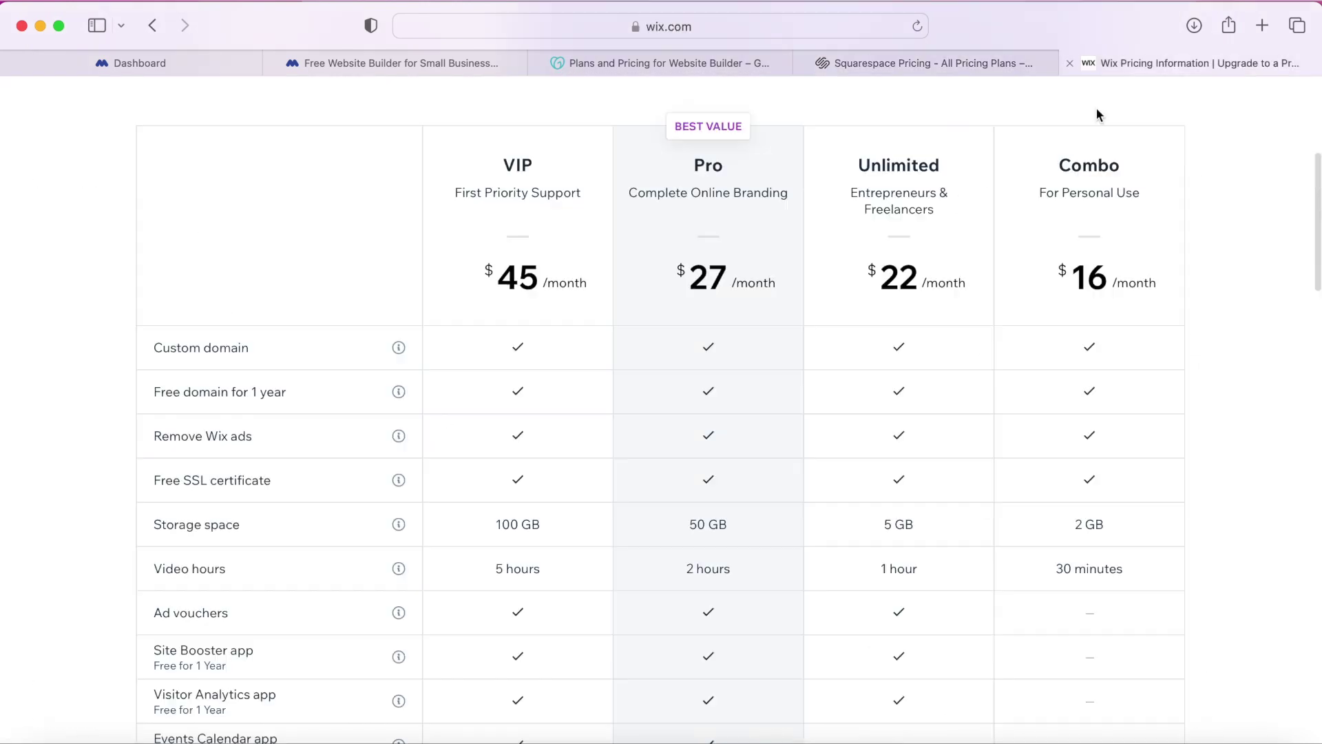
scroll(407, 475, "up", 5)
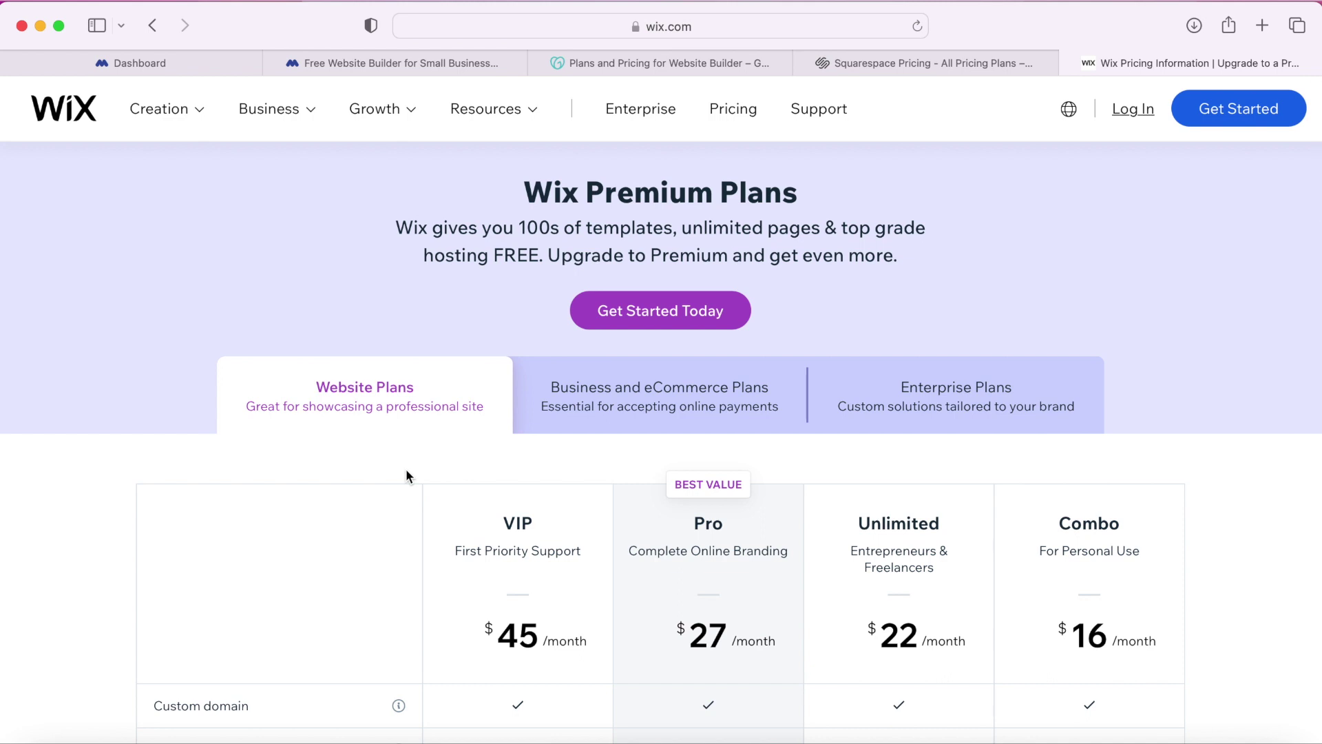
scroll(406, 473, "down", 1)
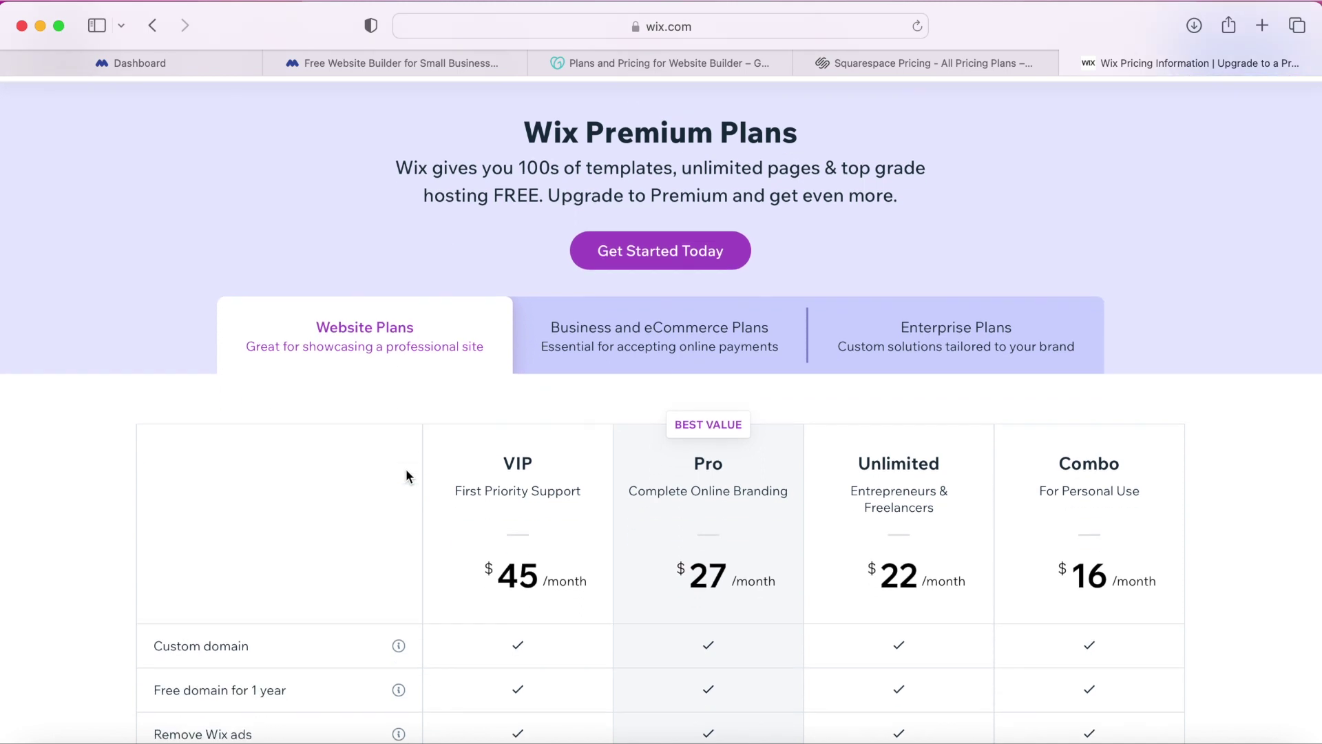
scroll(406, 474, "down", 3)
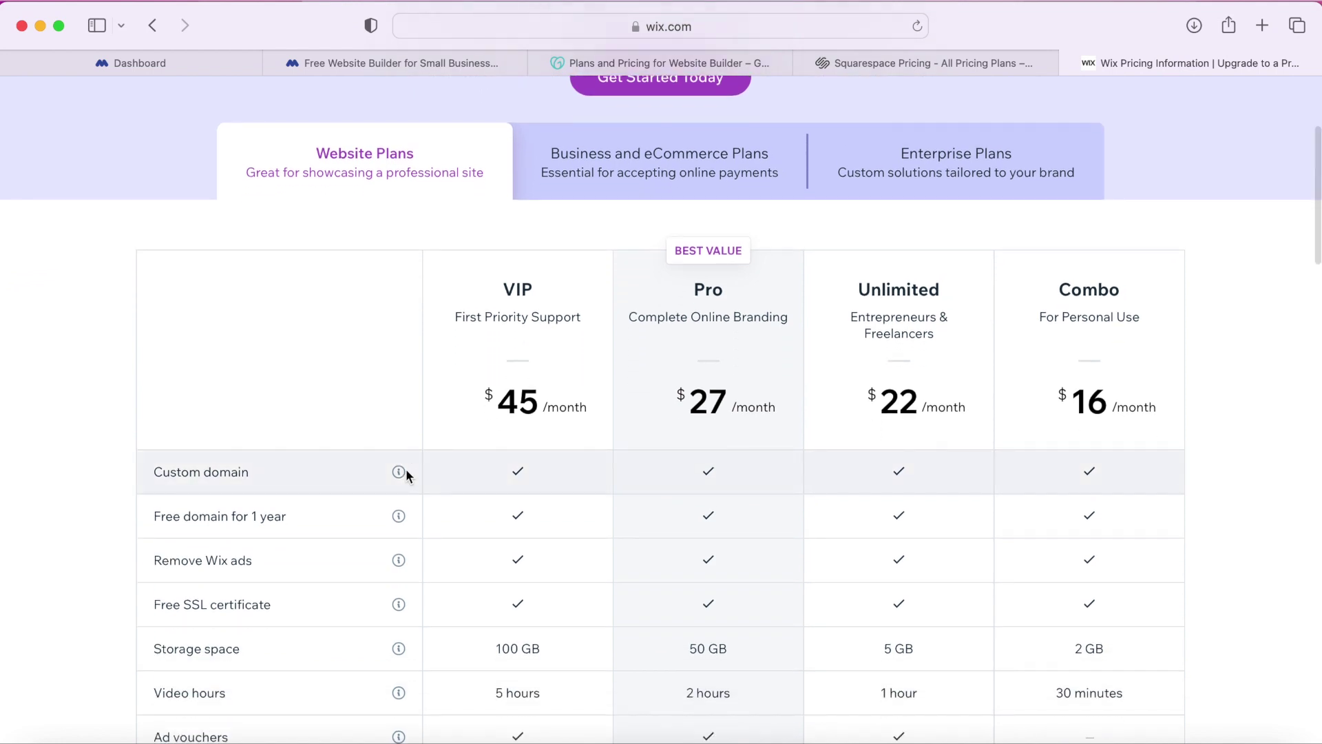
scroll(405, 472, "down", 1)
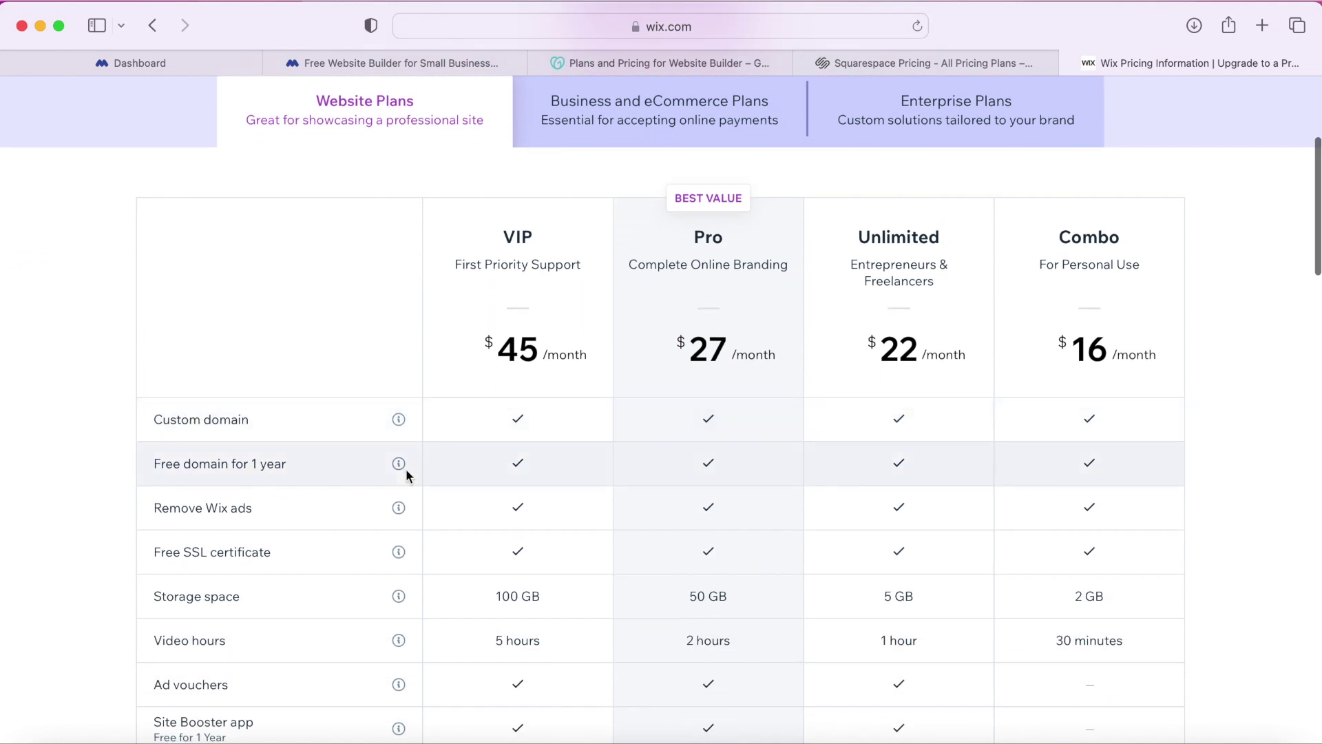
scroll(413, 474, "down", 1)
- Highlight the Combo plan's storage allowance, then scroll back up to the VIP-to-Combo plan prices
triple_click(1092, 555)
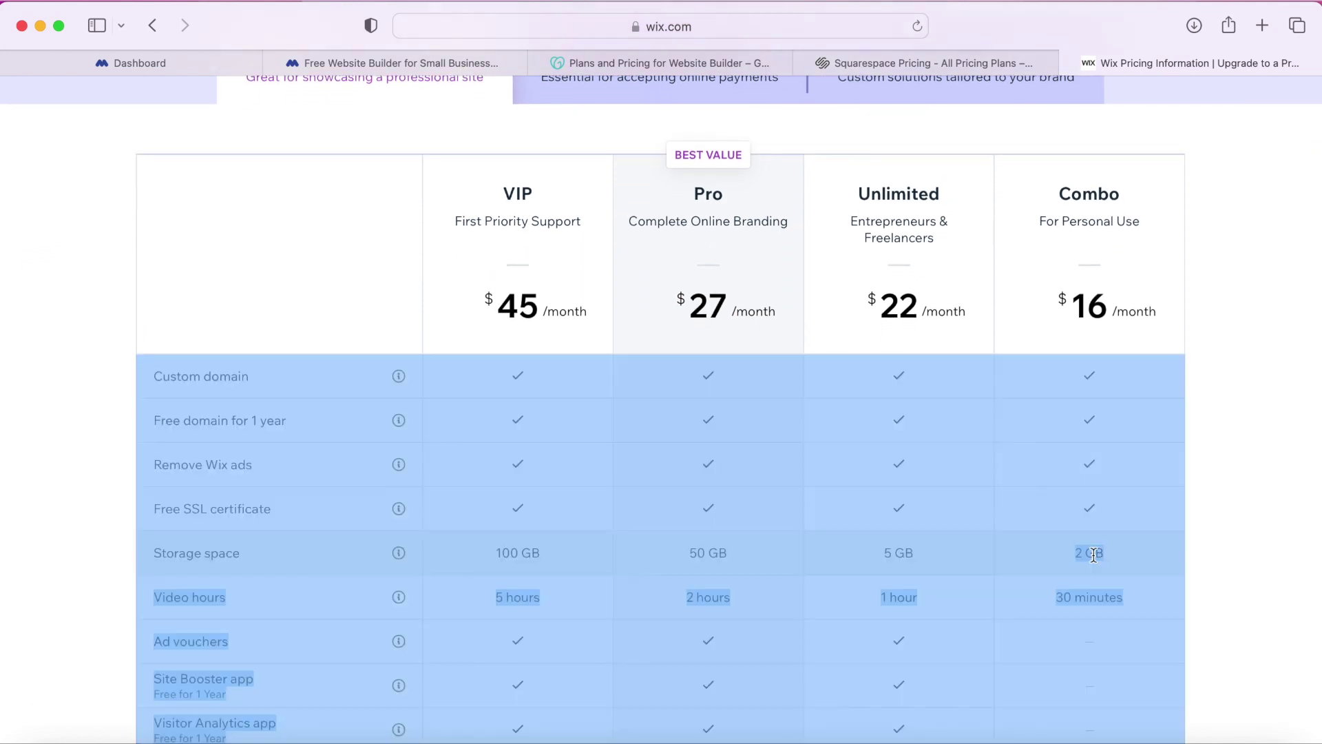
left_click(1091, 554)
scroll(1227, 544, "down", 1)
scroll(1211, 538, "down", 3)
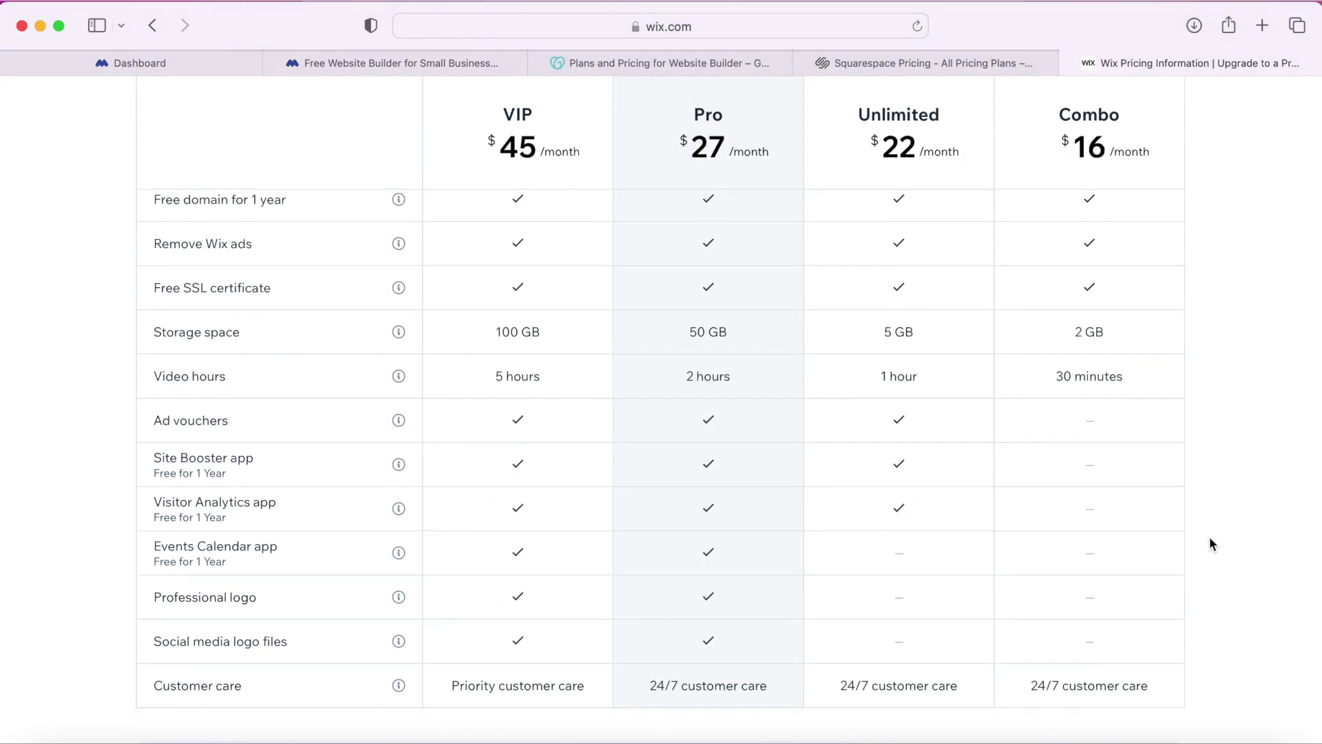
scroll(1143, 527, "down", 8)
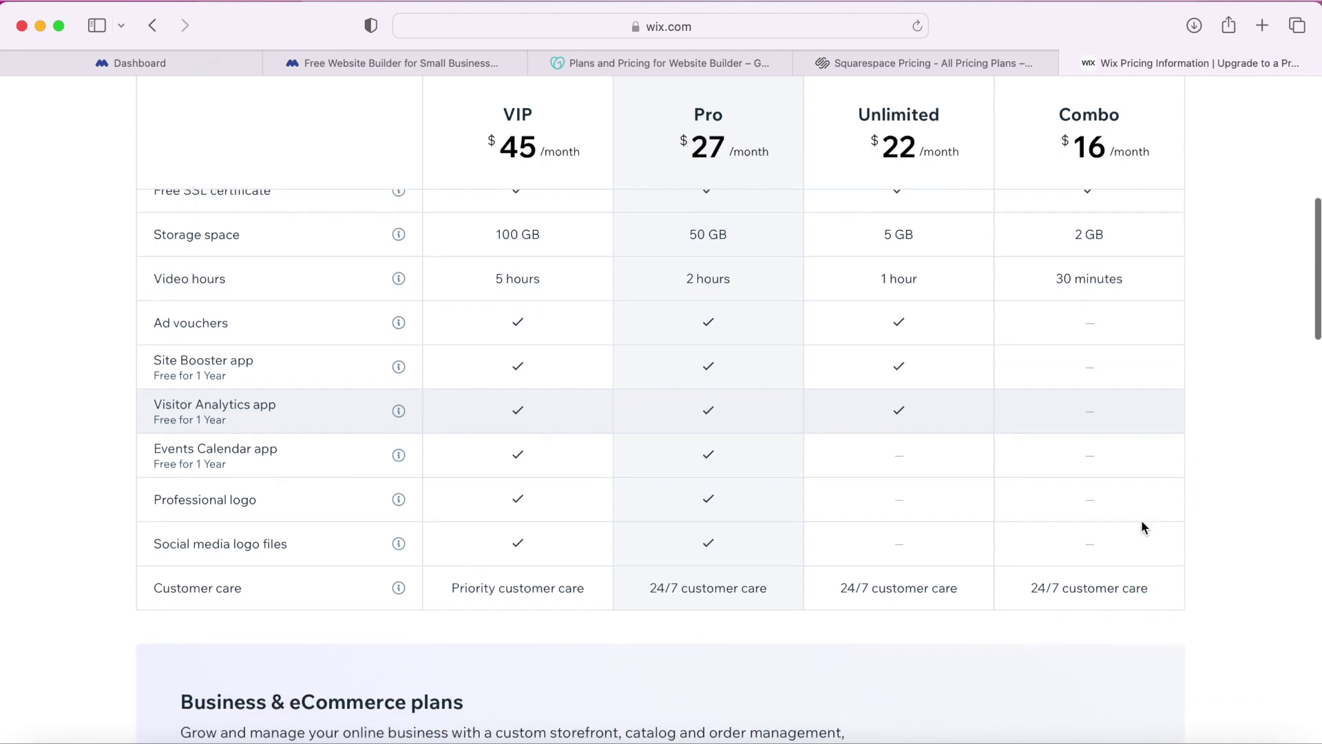
scroll(1142, 525, "down", 6)
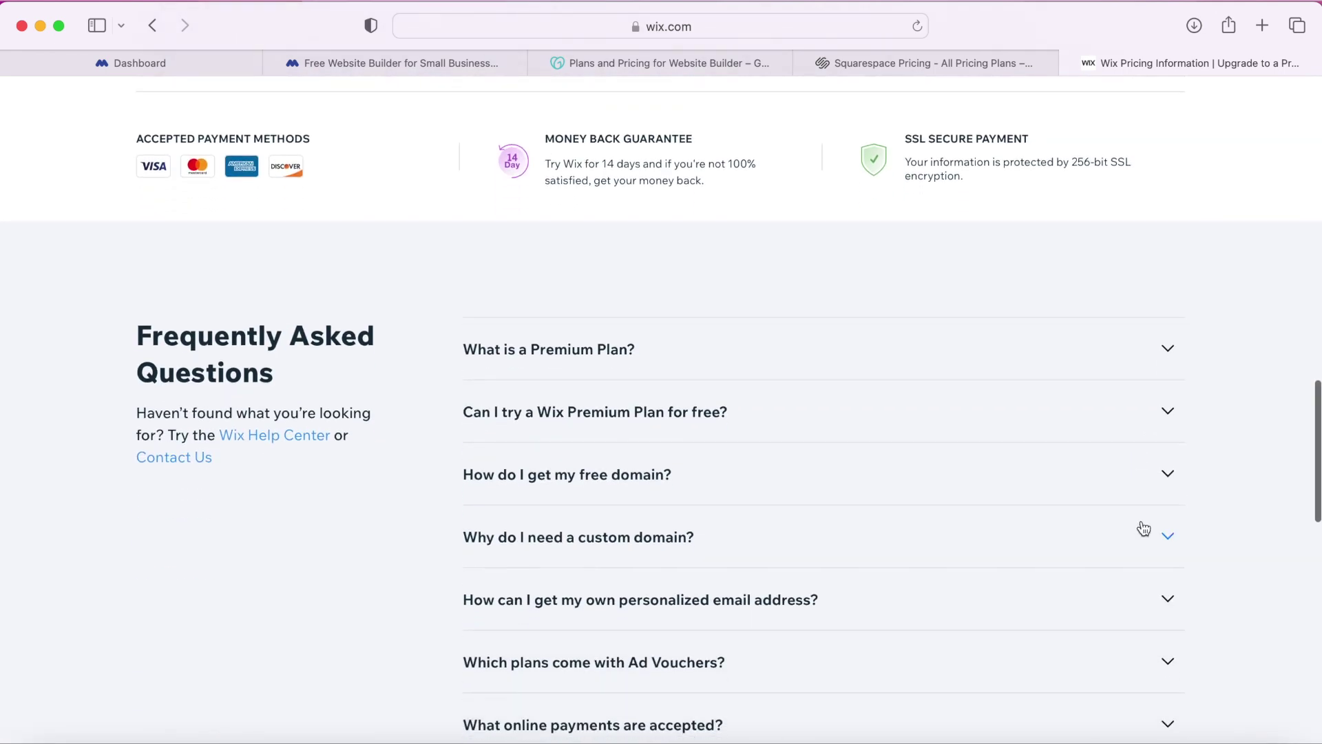
scroll(1012, 413, "up", 15)
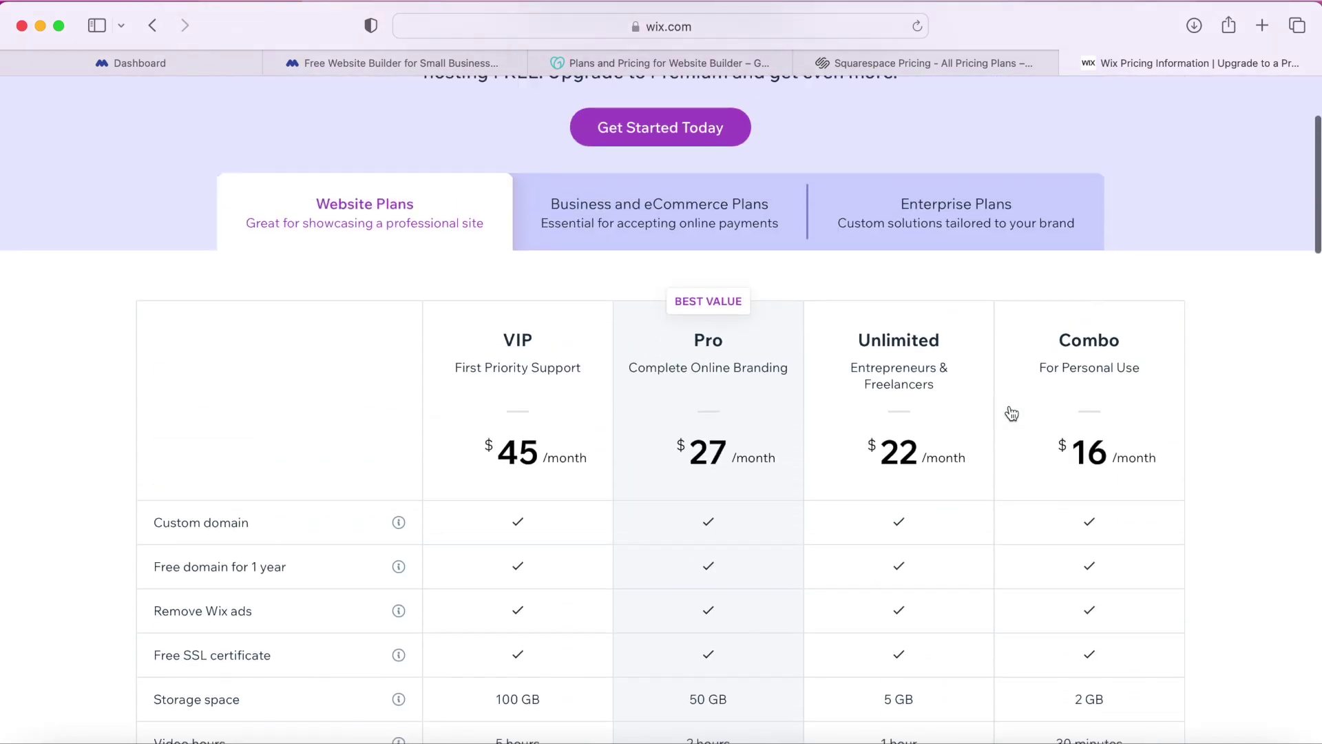
scroll(1010, 407, "up", 3)
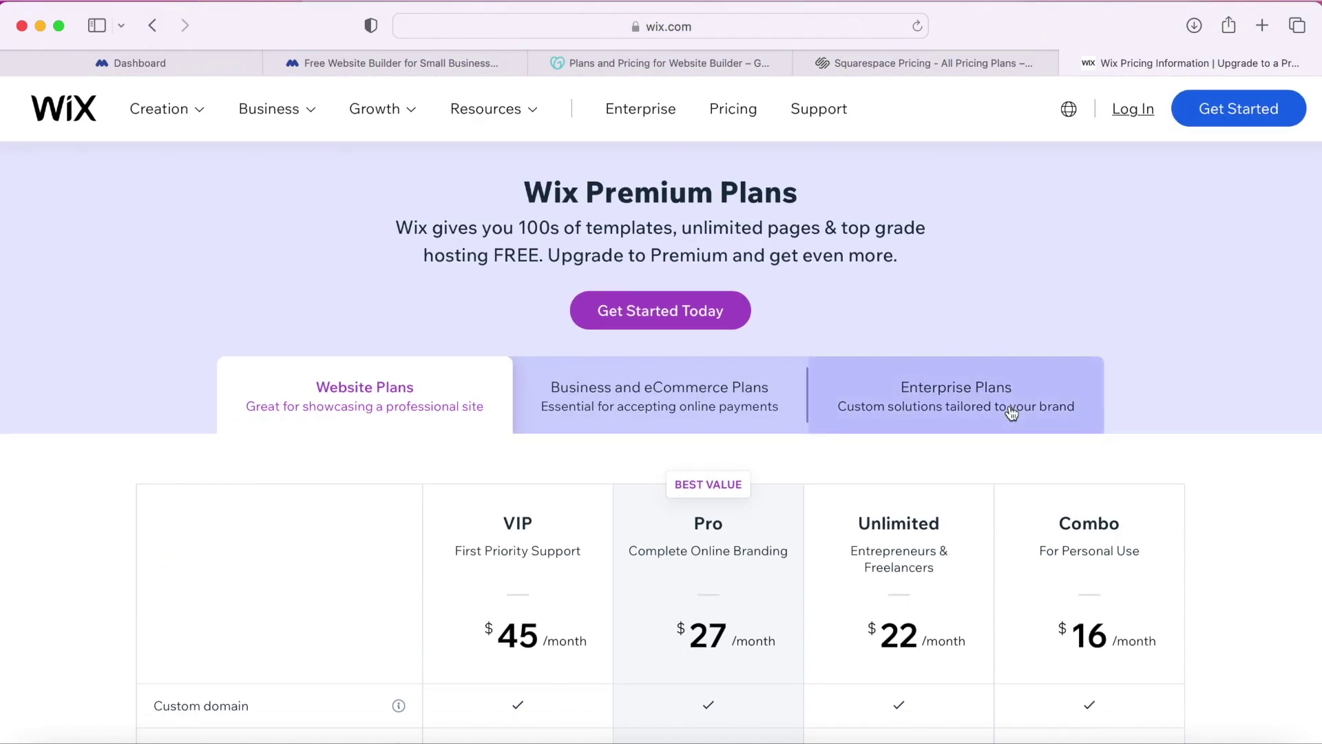
- Show ajify.com's hero, the Free $0, Personal $8 and Custom plans, and the templates sections
left_click(404, 62)
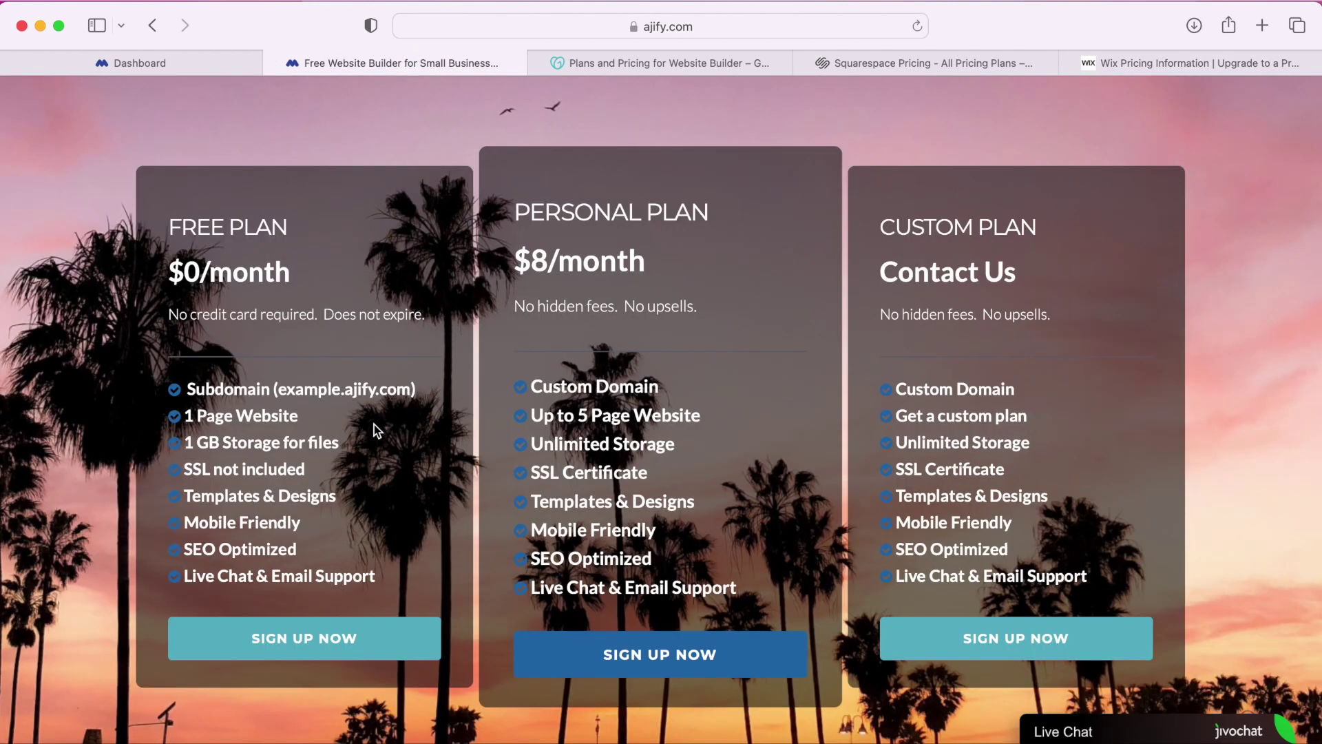
scroll(374, 424, "up", 5)
scroll(374, 425, "up", 15)
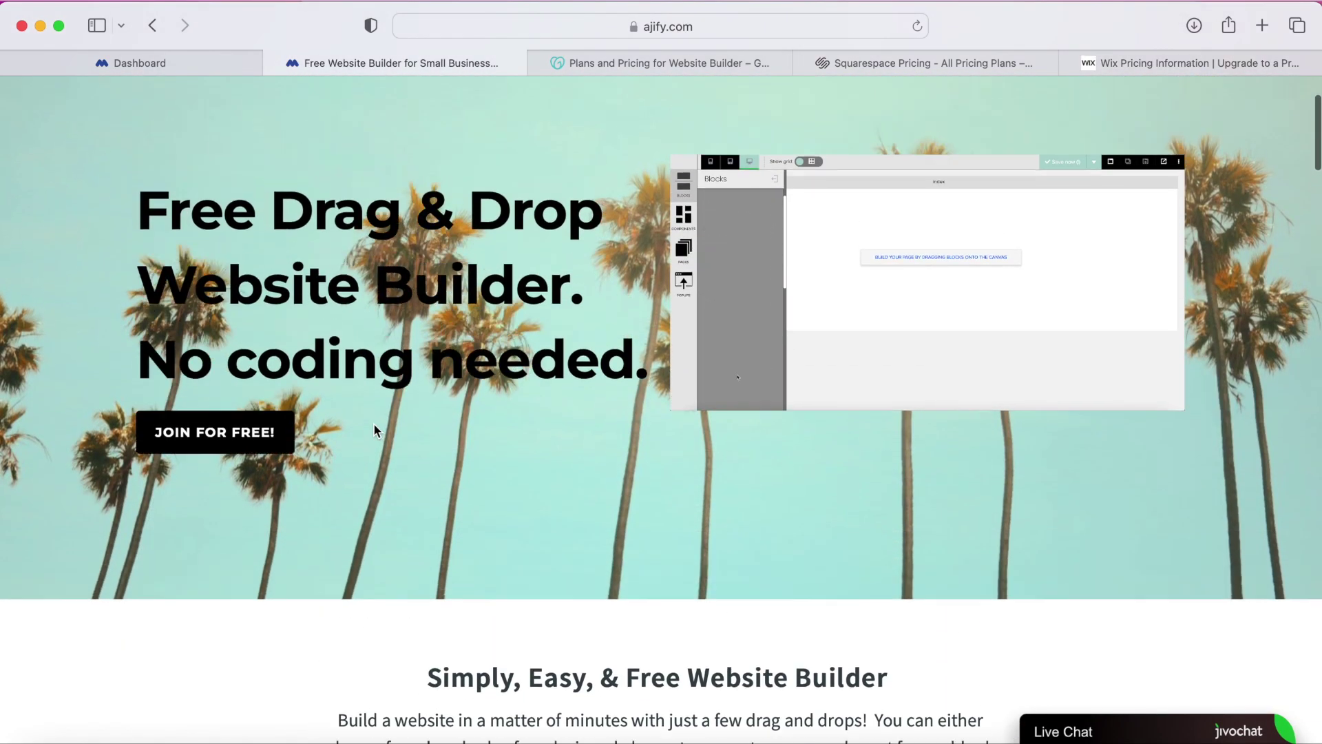
scroll(374, 424, "down", 15)
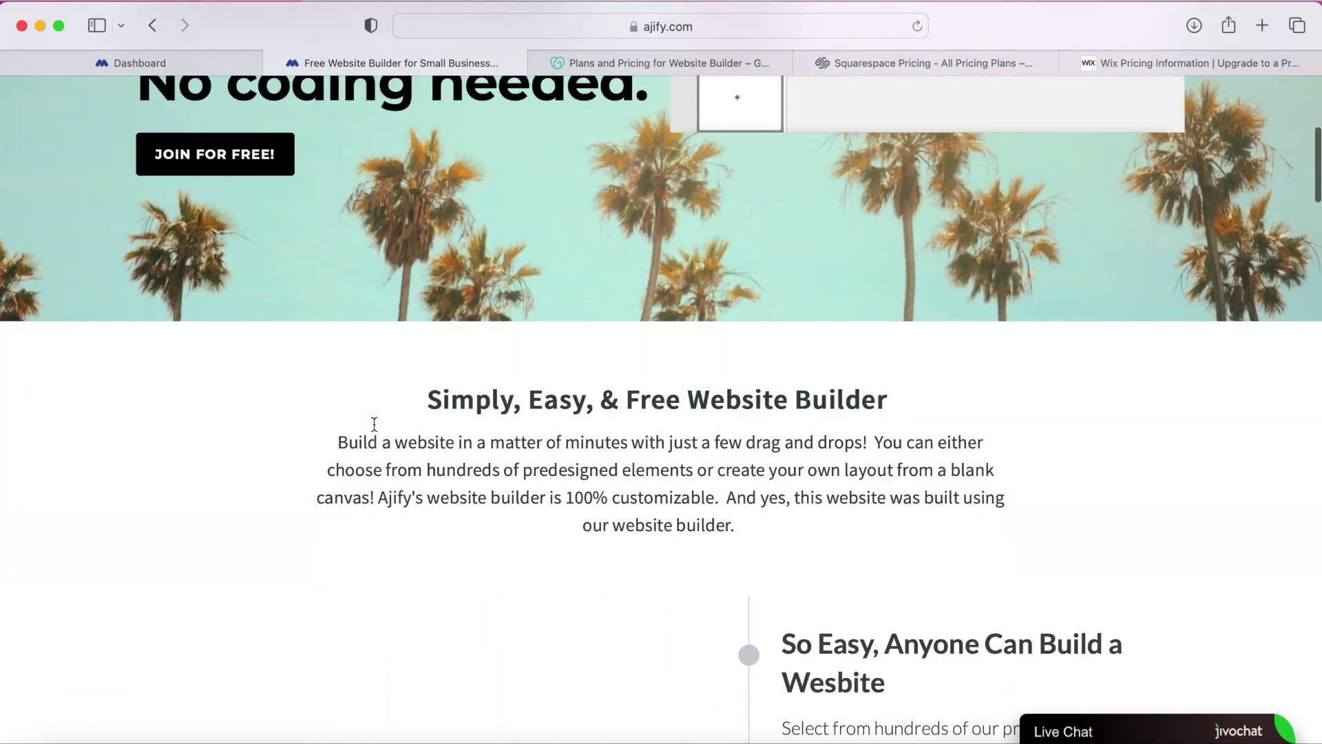
scroll(337, 438, "up", 3)
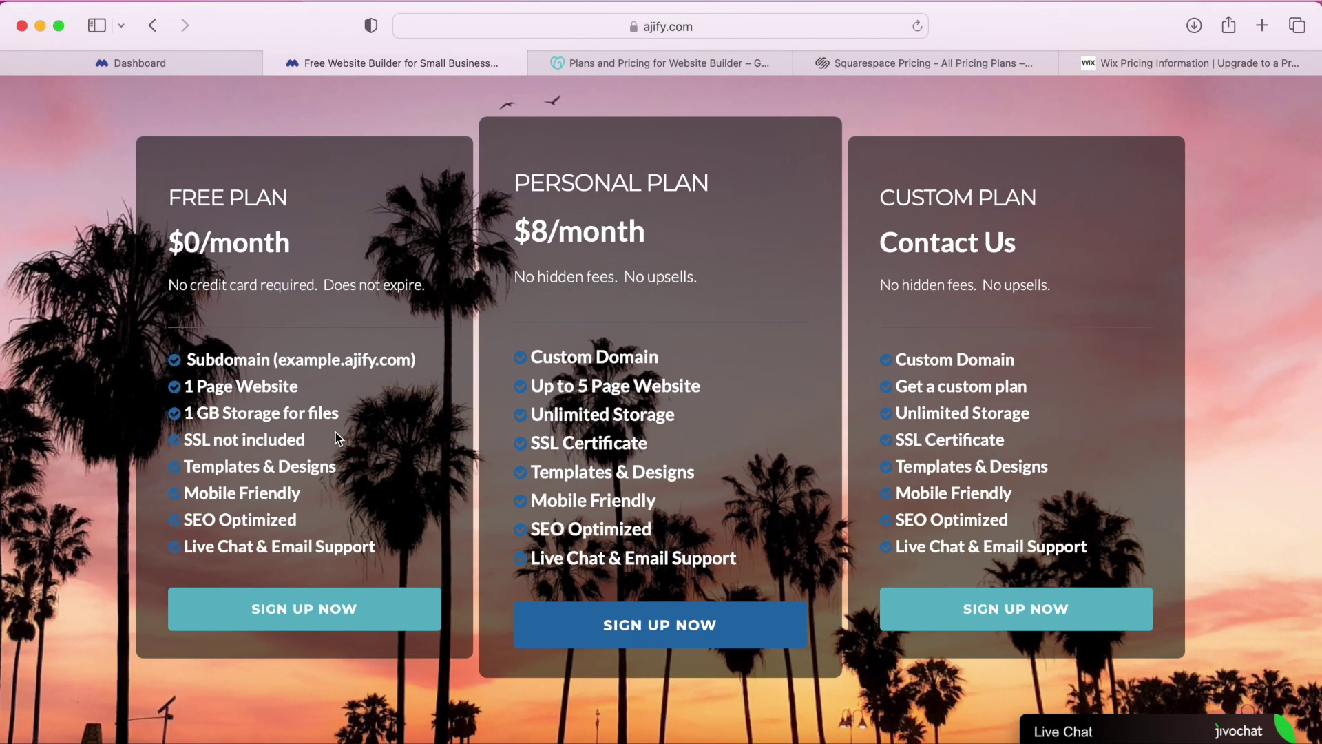
scroll(337, 439, "down", 3)
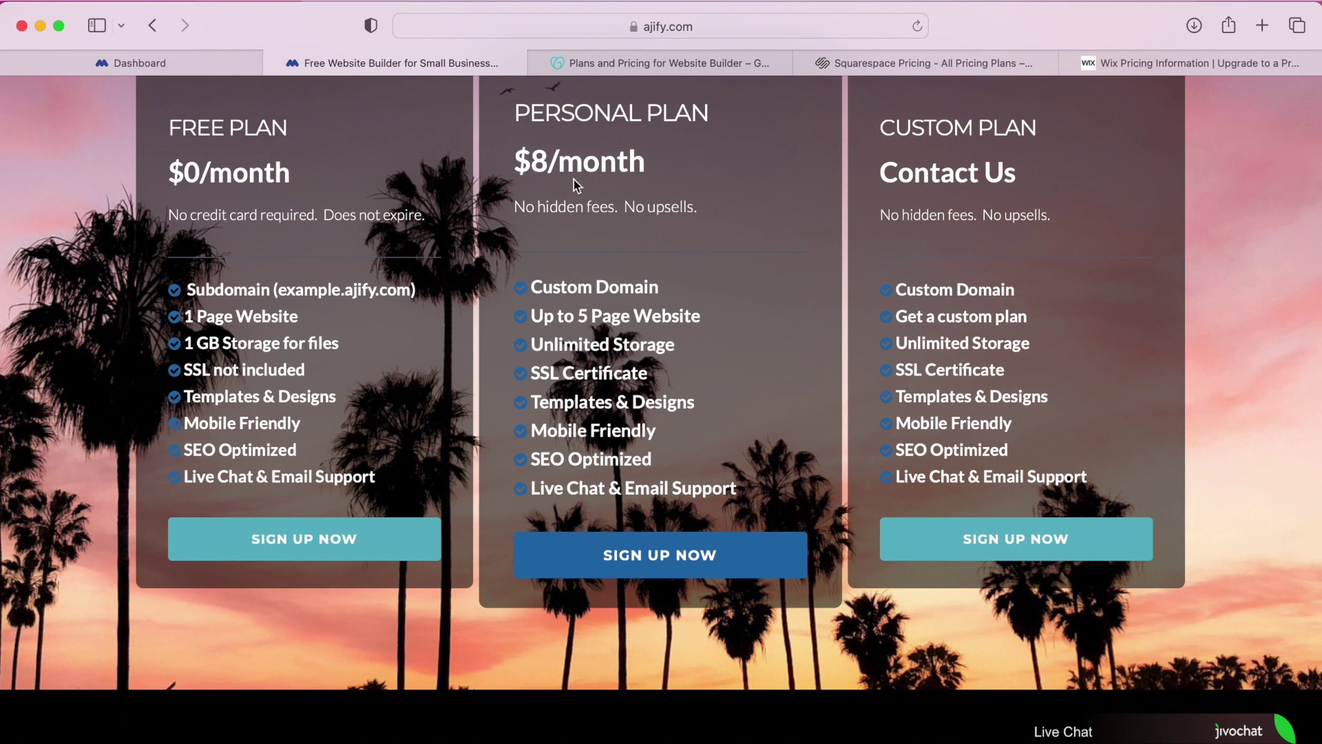
scroll(574, 180, "down", 1)
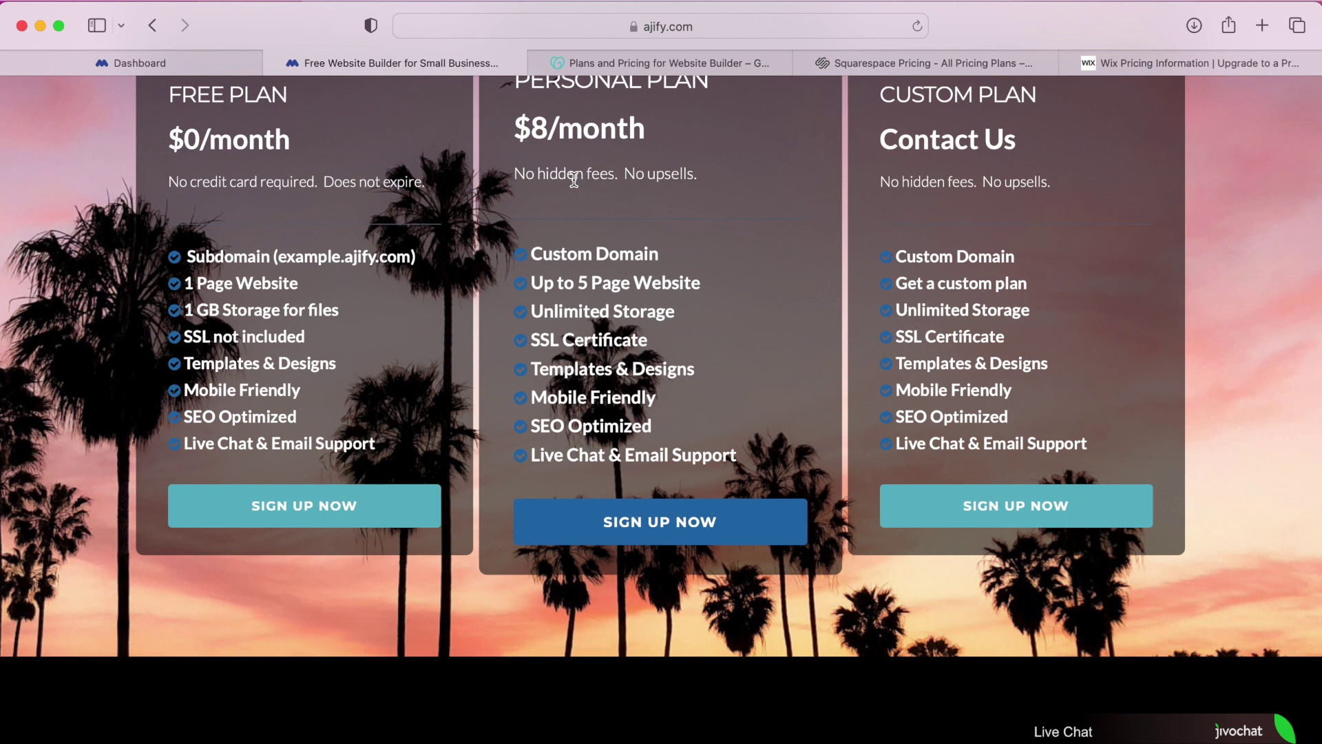
scroll(574, 179, "down", 10)
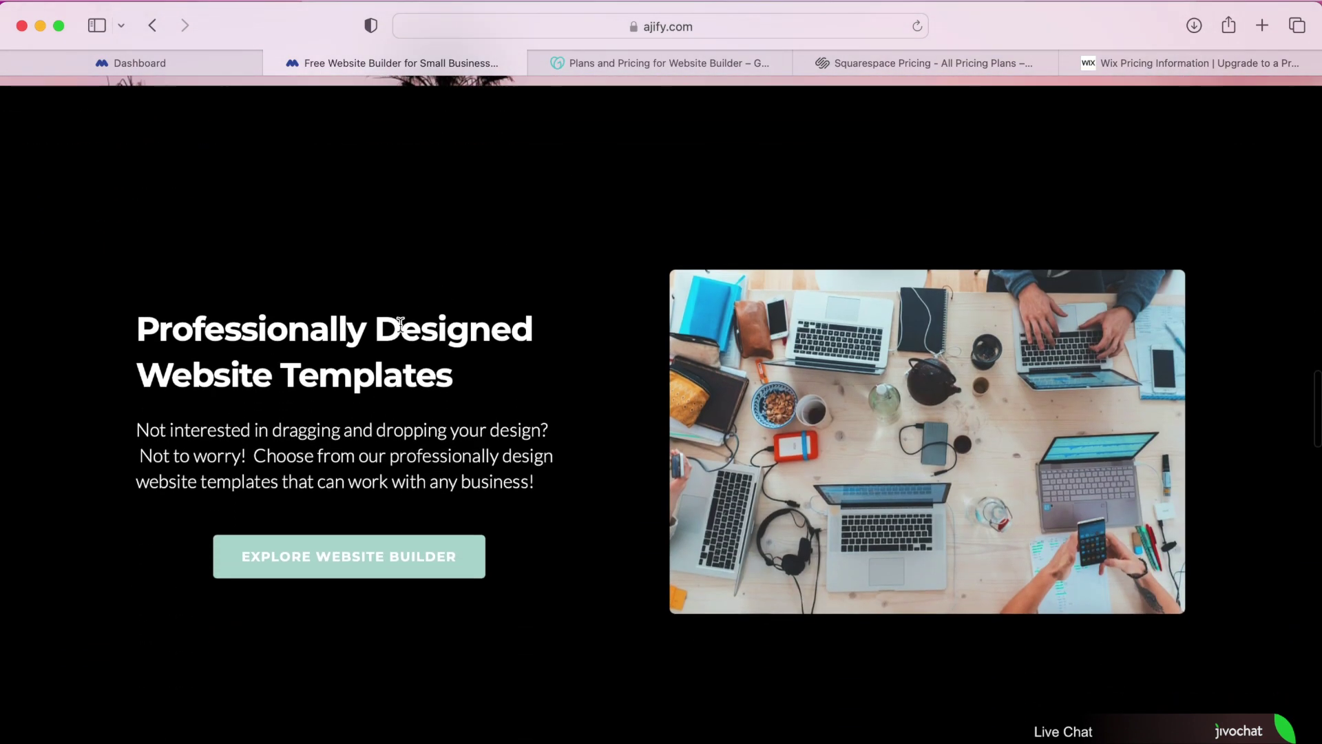
scroll(400, 324, "down", 3)
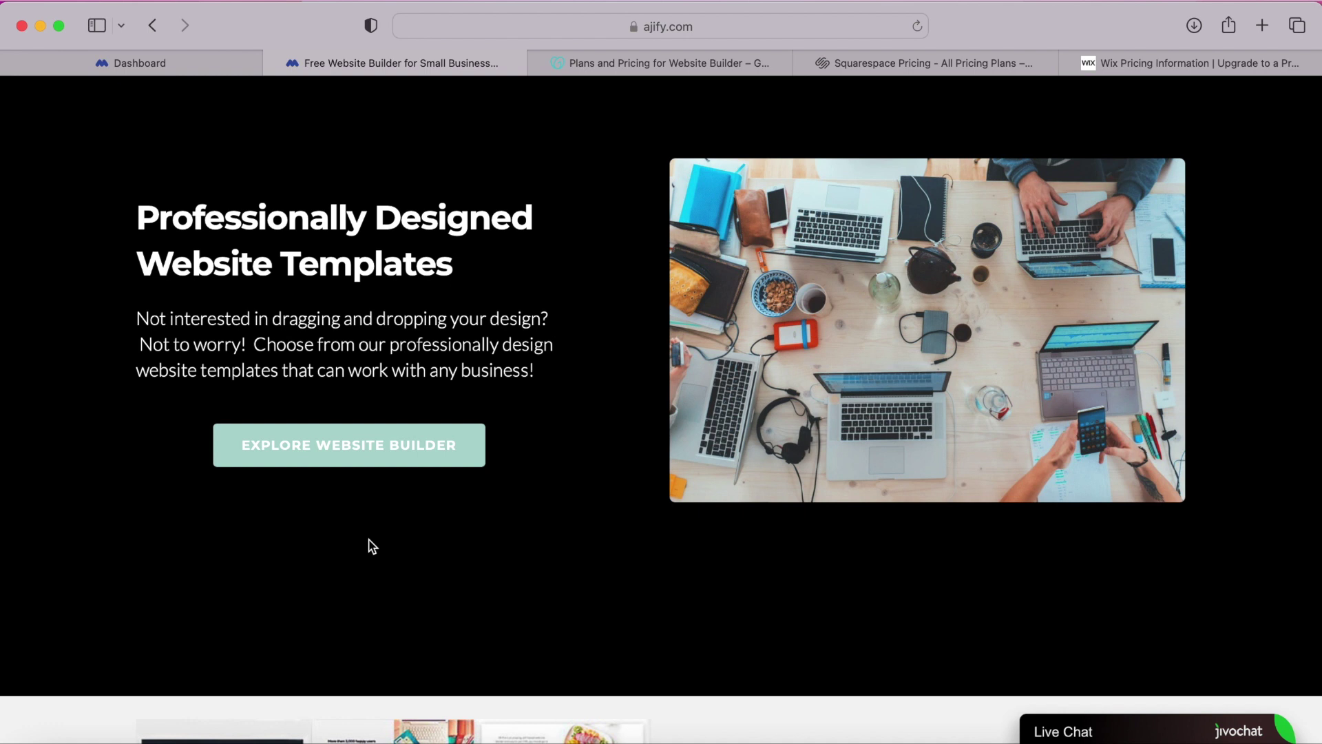
scroll(369, 543, "down", 9)
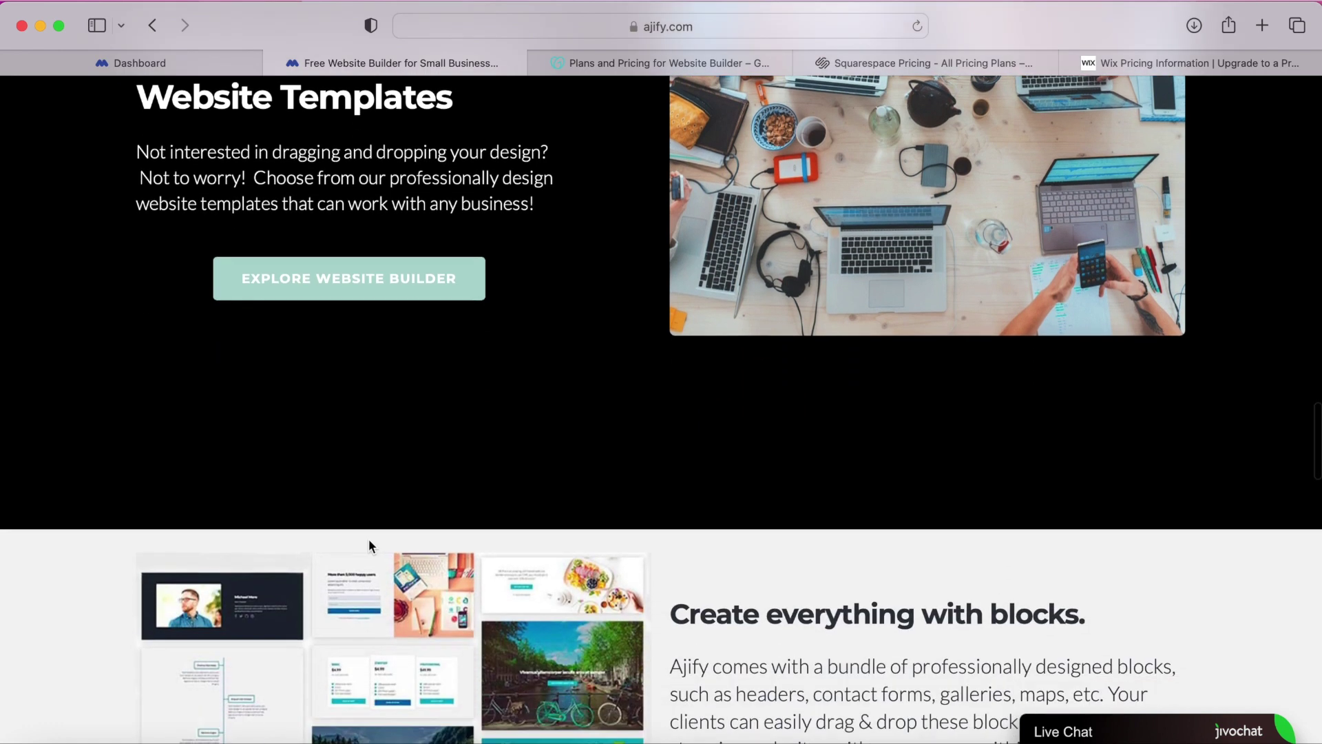
- Expand Ajify's live chat panel and scroll through the features, testimonials and pricing plans
left_click(1104, 735)
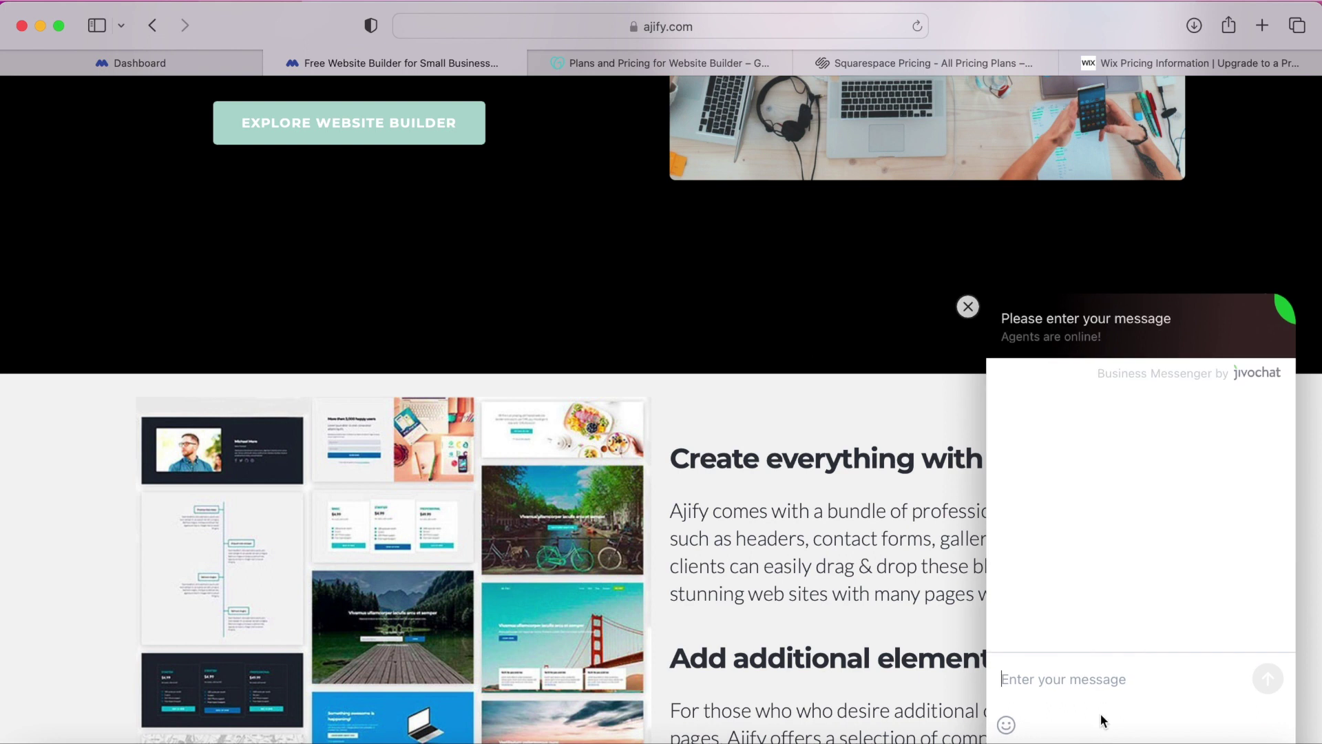
scroll(755, 565, "down", 20)
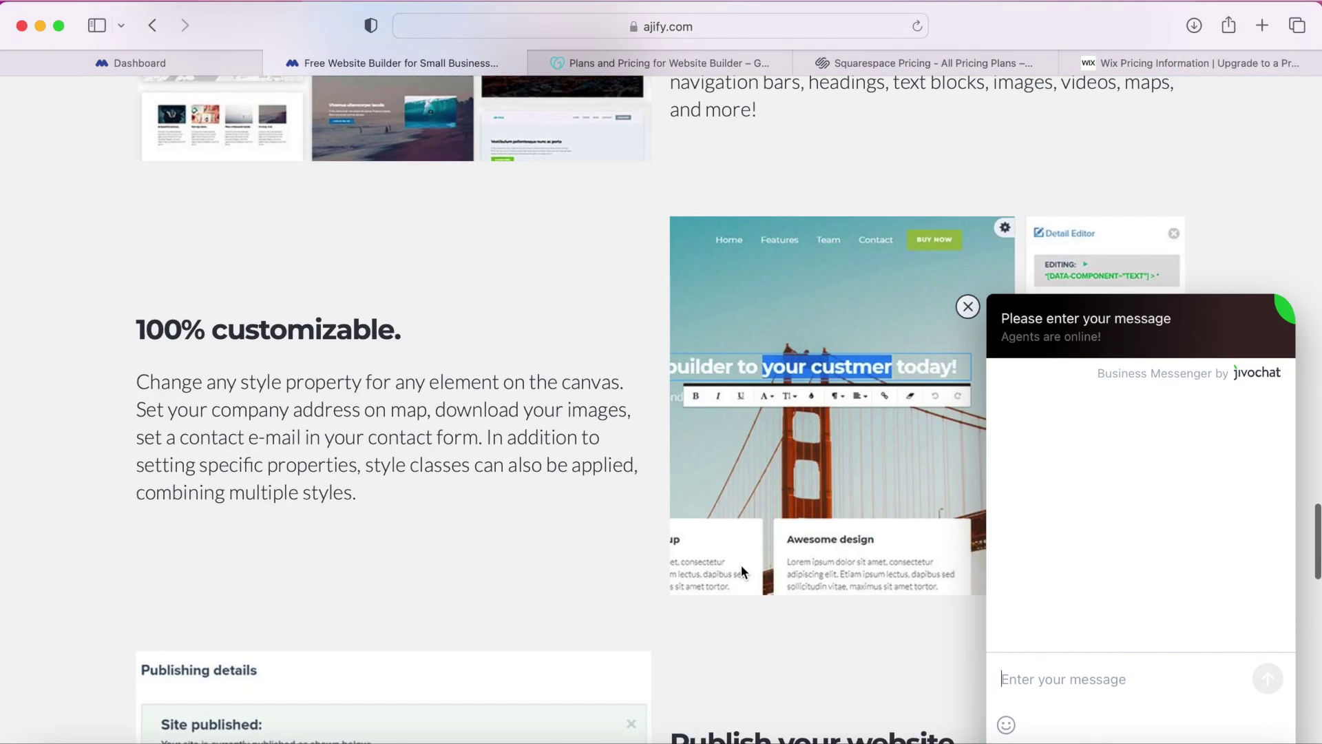
scroll(741, 567, "down", 14)
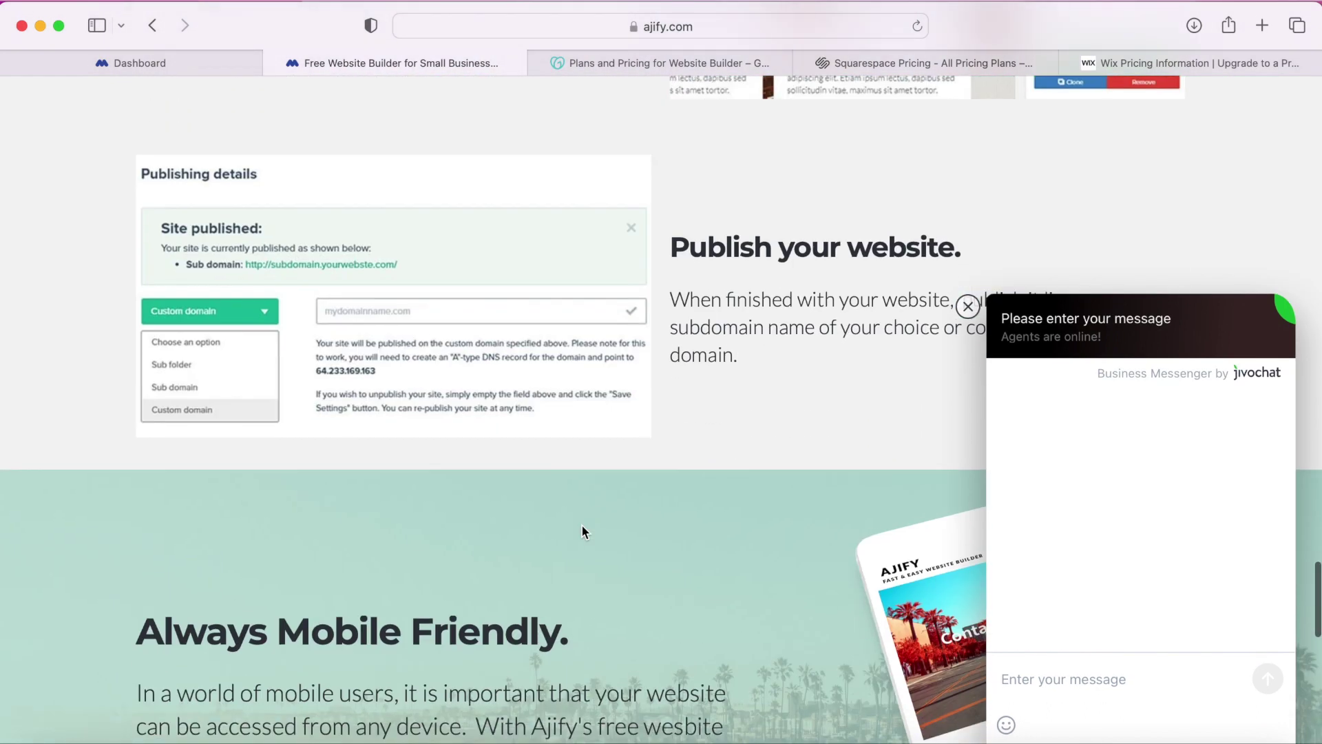
scroll(582, 531, "down", 4)
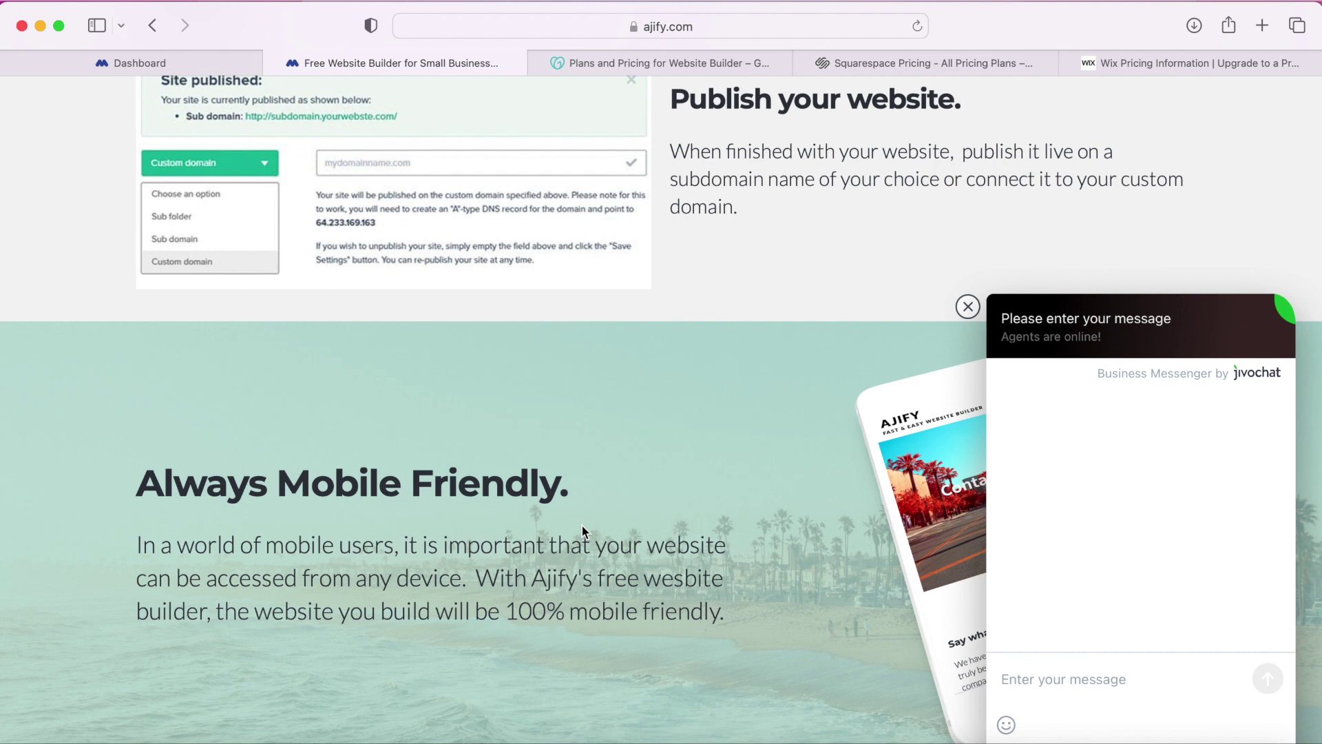
scroll(582, 531, "down", 20)
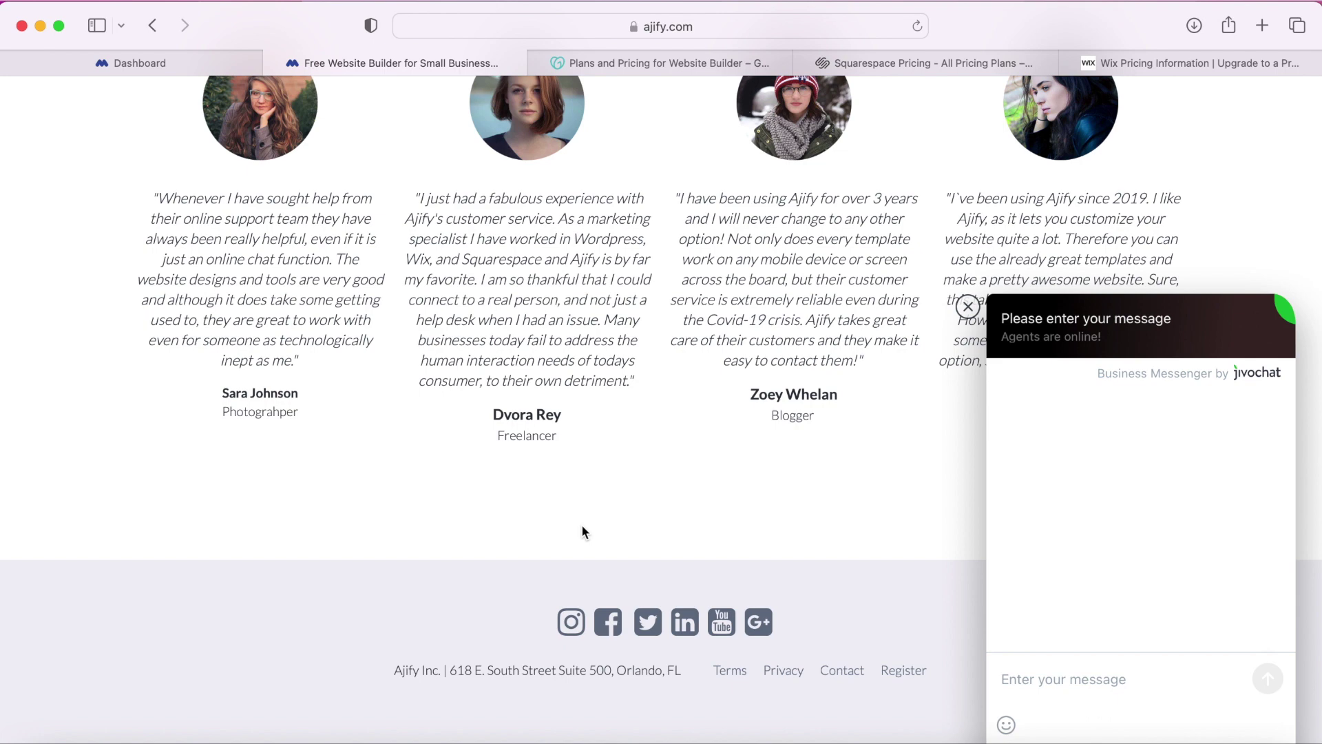
scroll(582, 527, "up", 20)
scroll(581, 526, "down", 10)
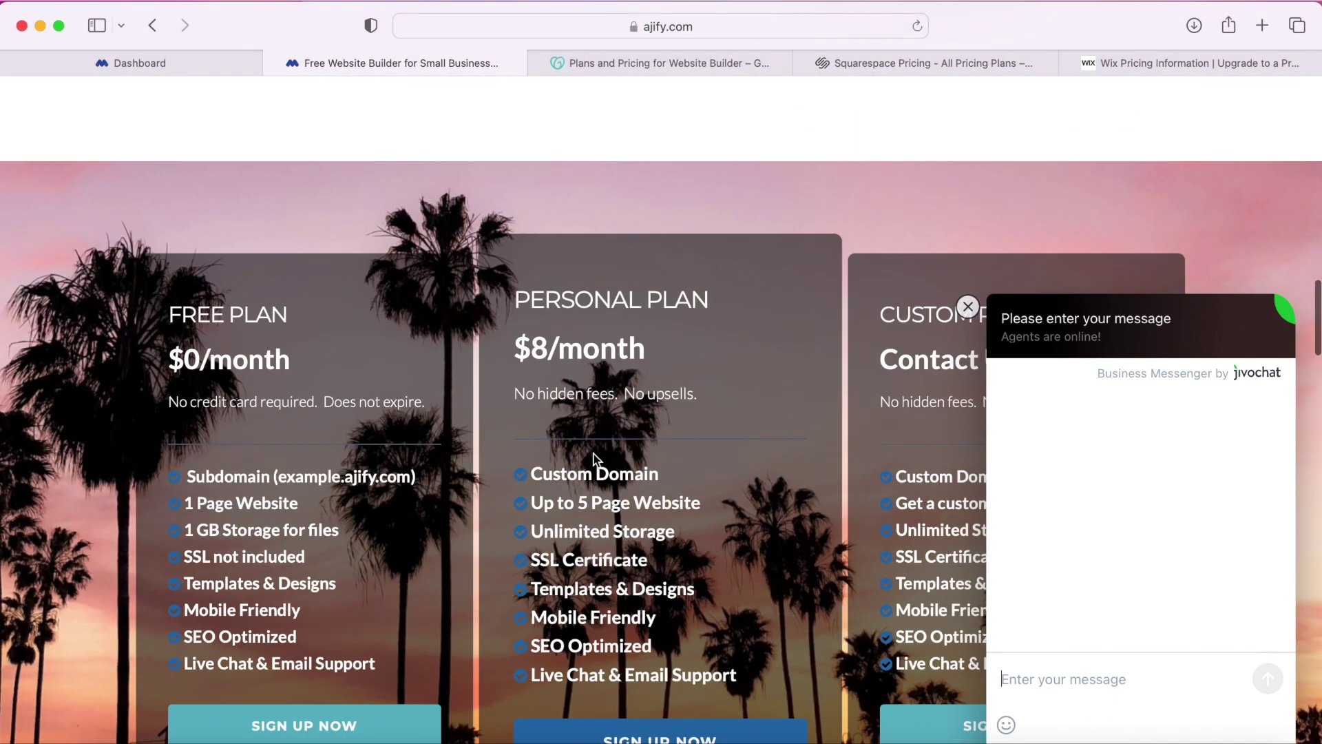
scroll(509, 482, "down", 3)
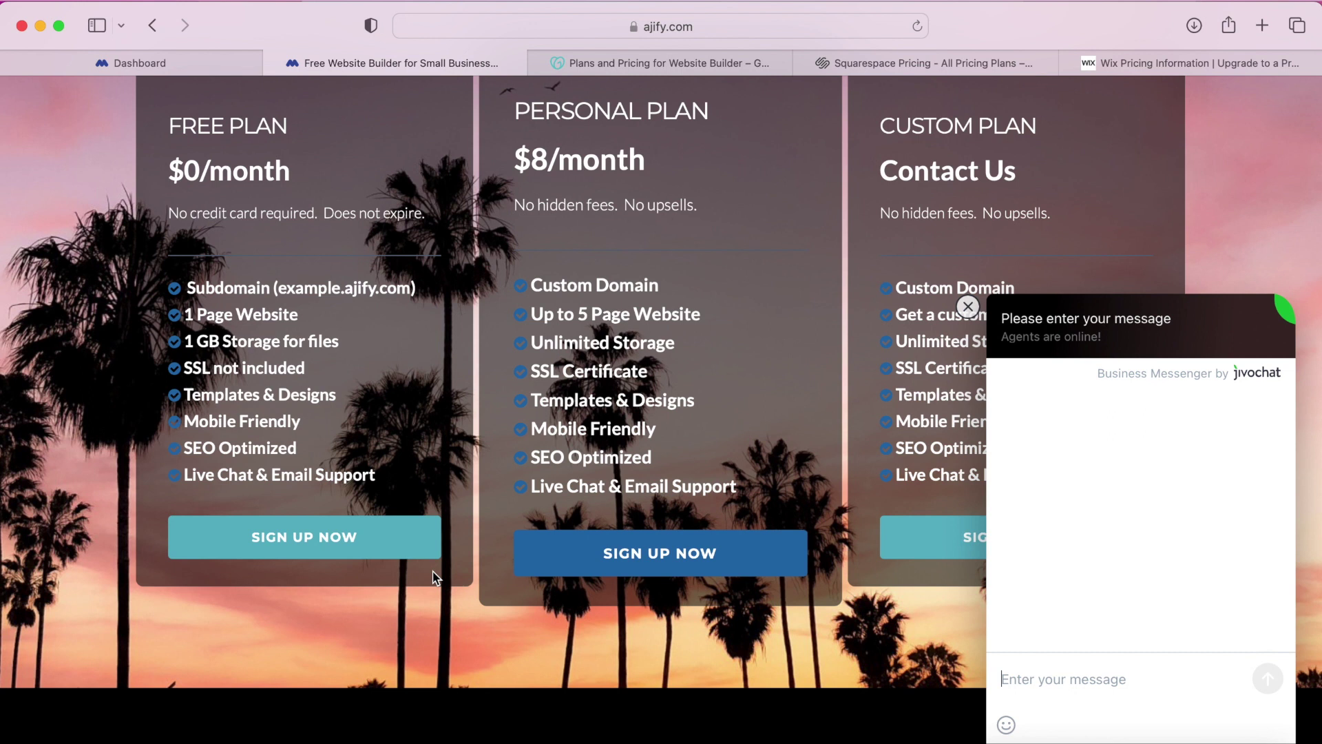
left_click(173, 69)
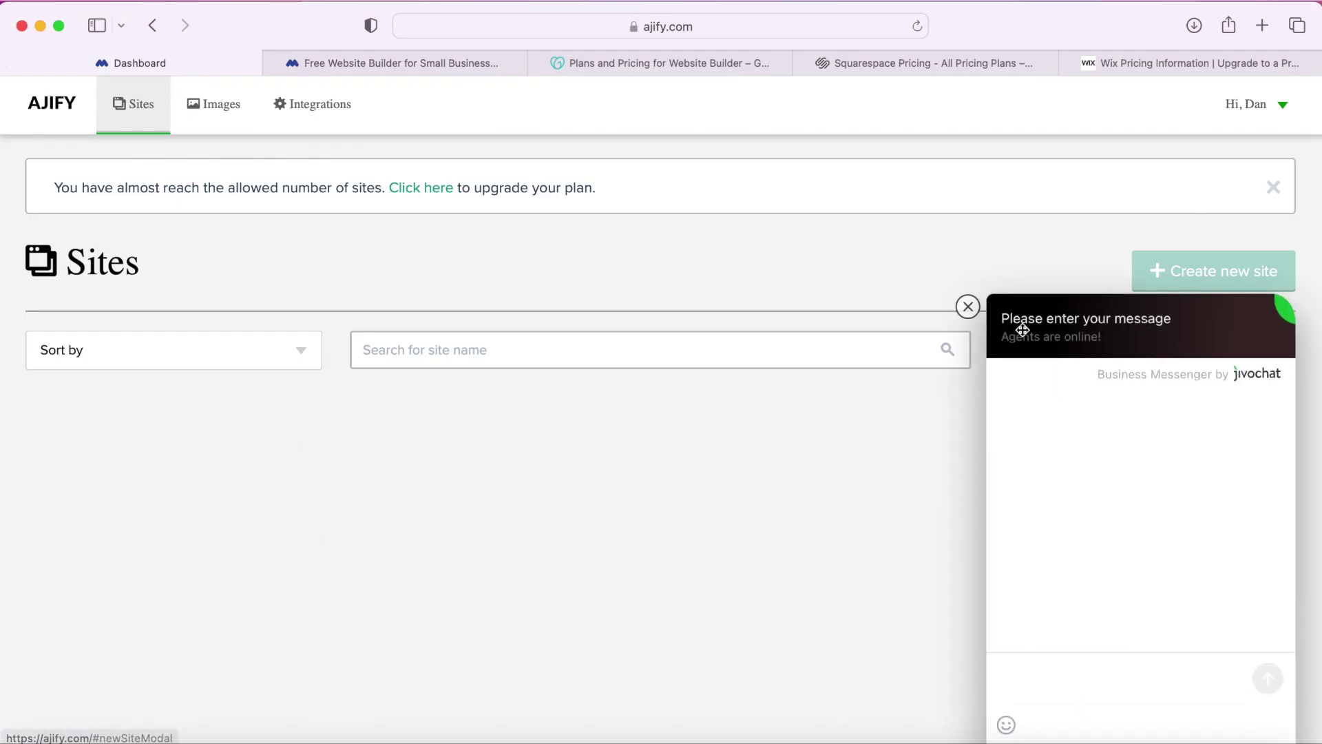
- Close the live chat panel on the Ajify dashboard
left_click(968, 306)
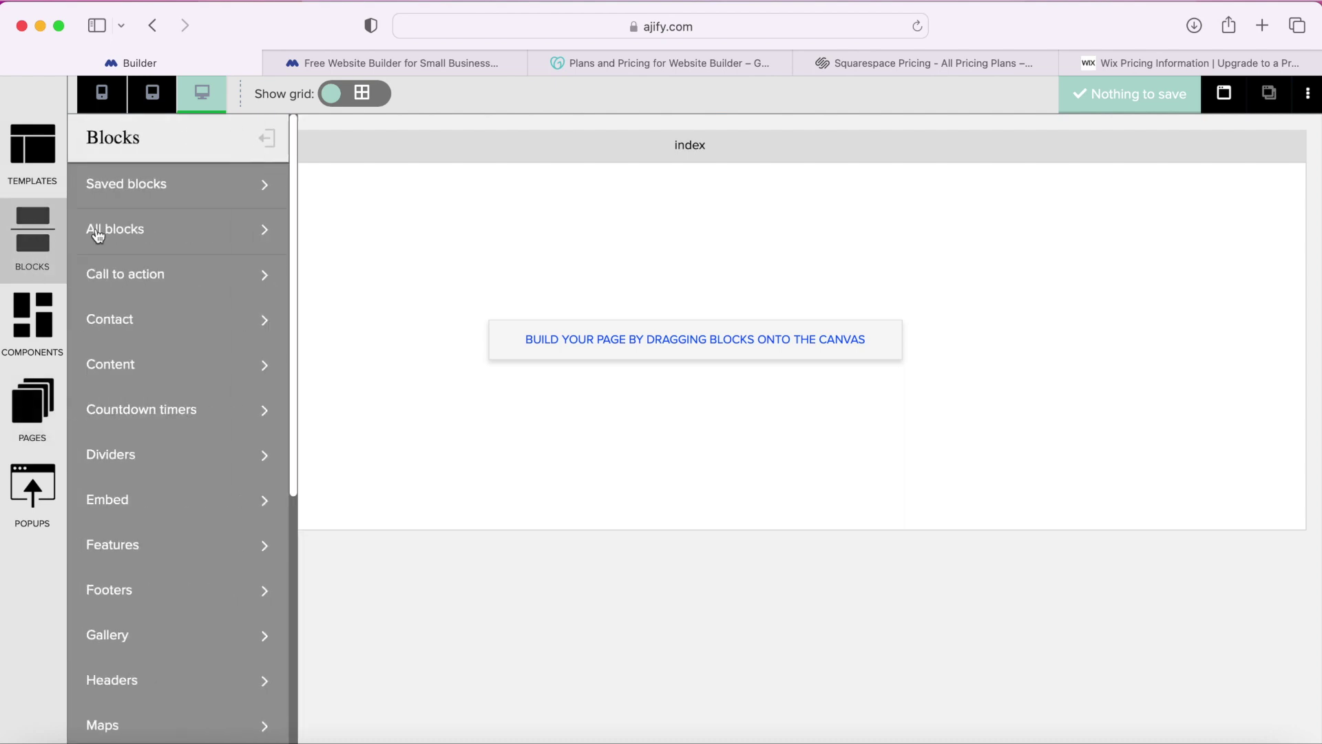
- Drag a YOUR BRAND header block from Headers onto the index page, then choose to exit the builder
left_click(176, 412)
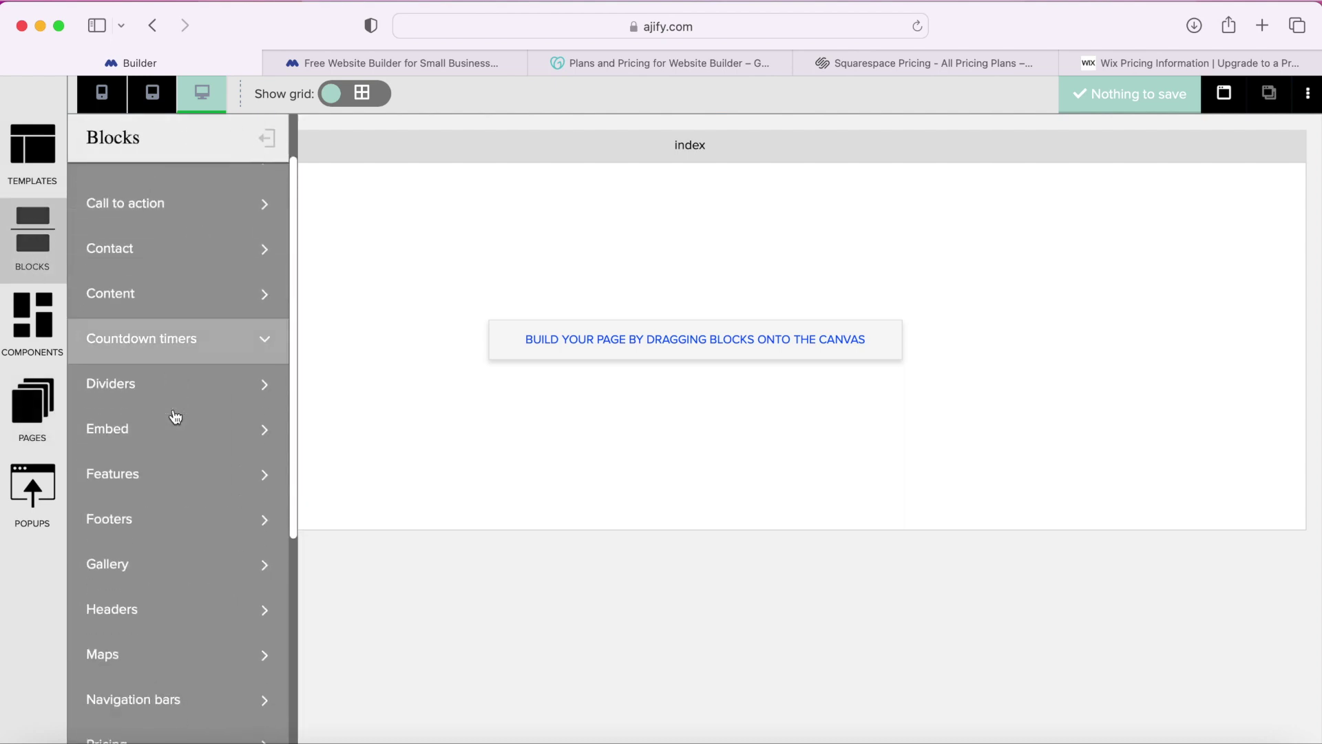
left_click(168, 609)
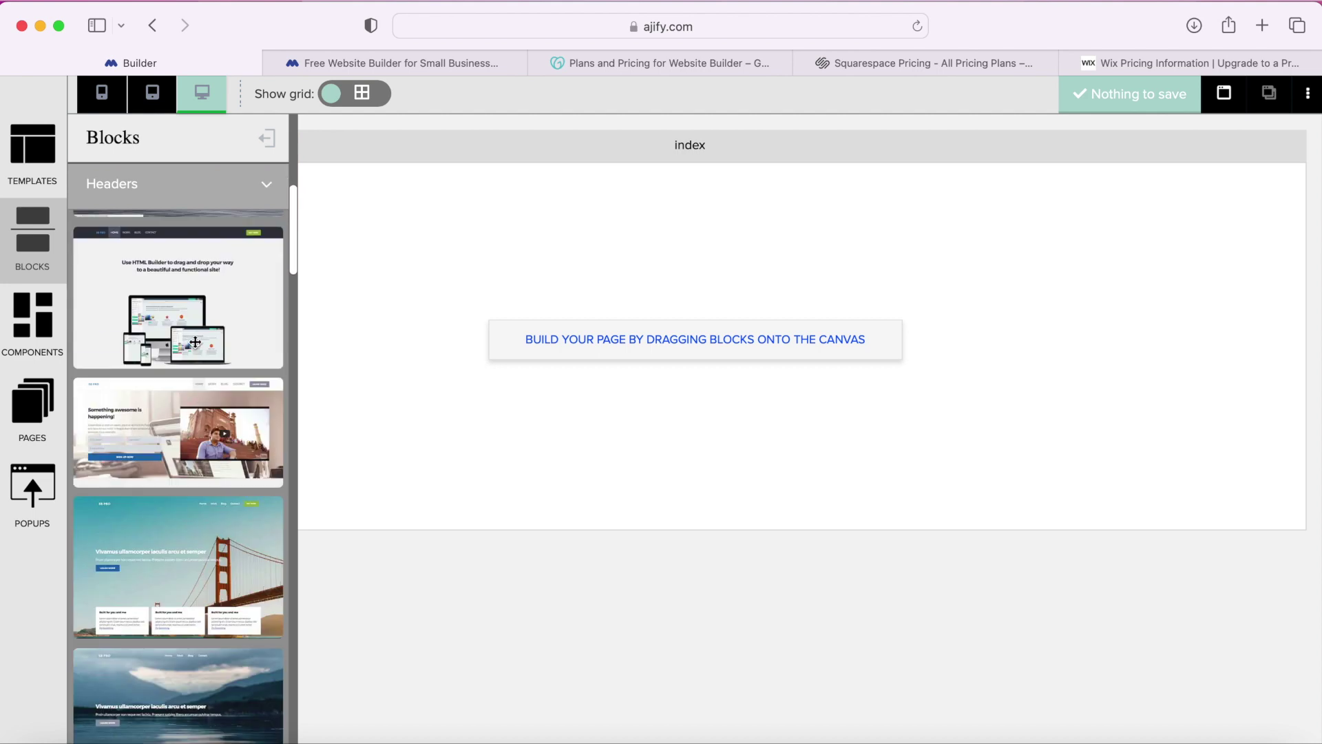
scroll(196, 343, "down", 3)
left_click_drag(198, 386, 458, 358)
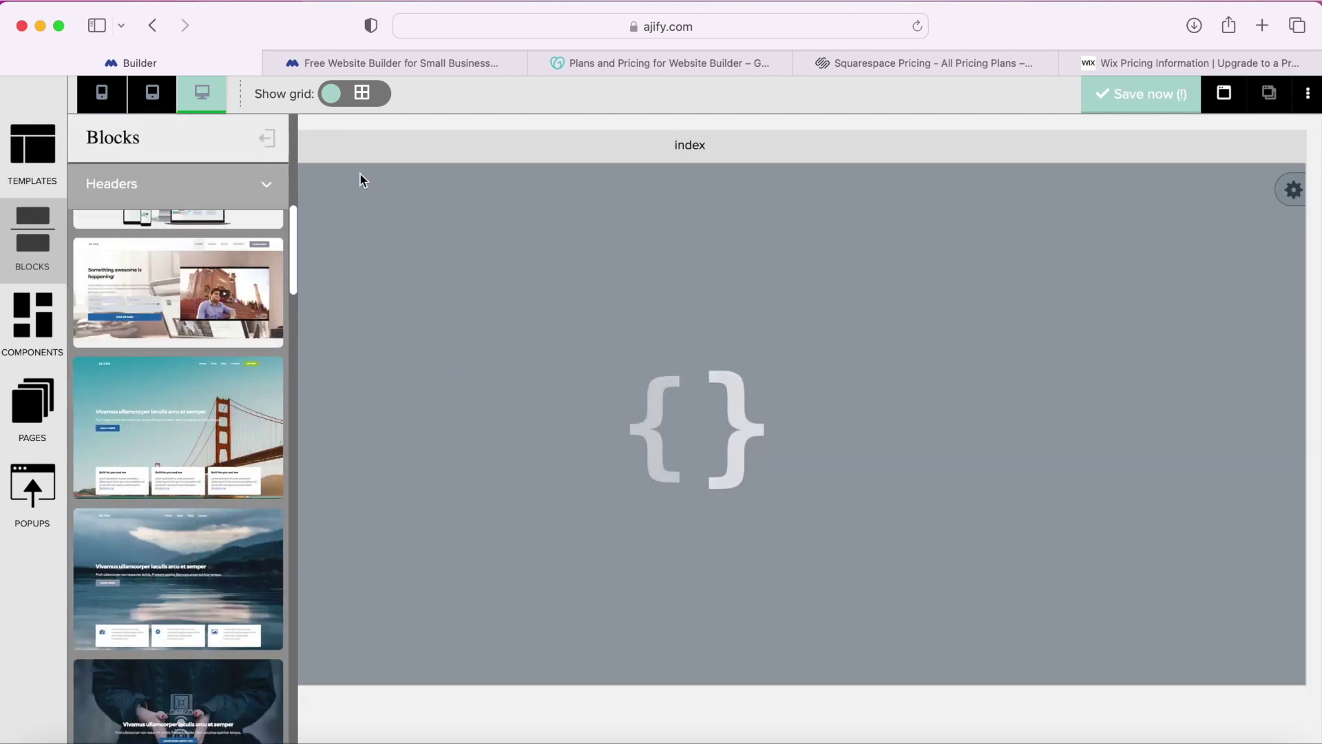
left_click(268, 139)
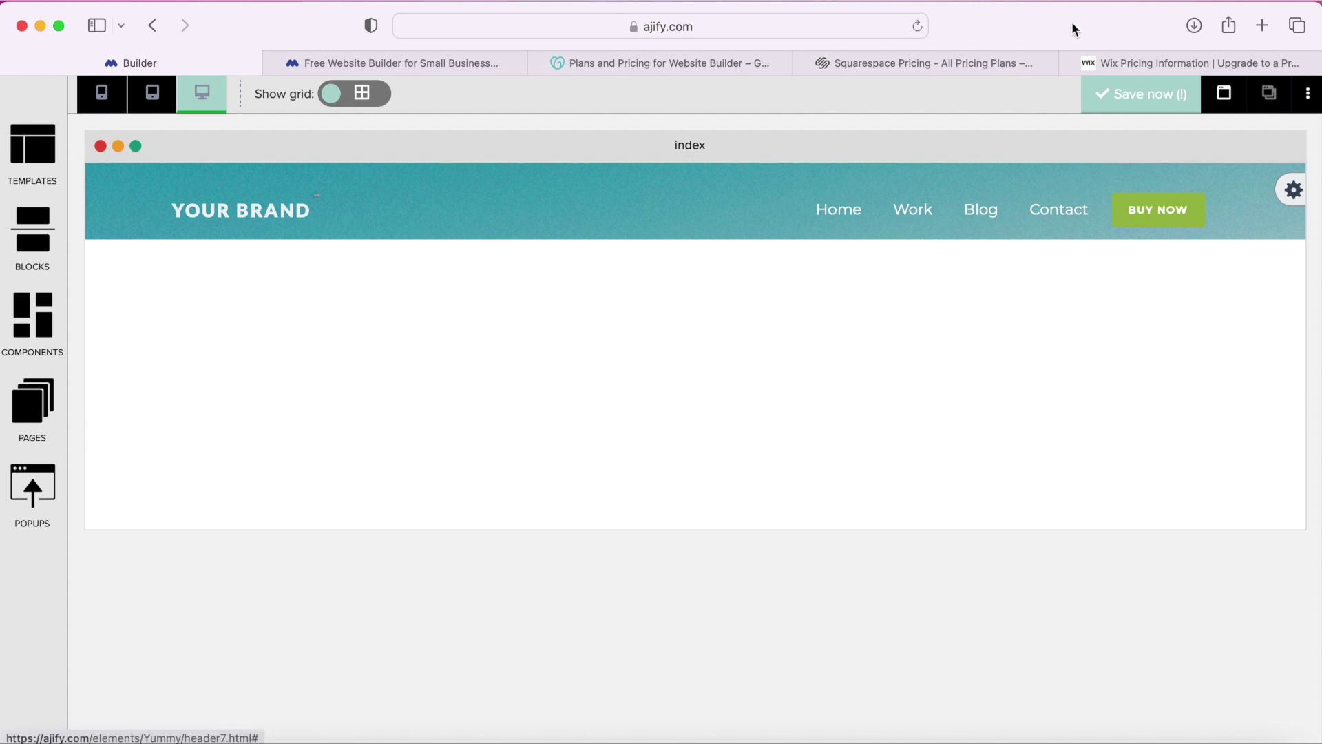
left_click(1308, 93)
left_click(1238, 222)
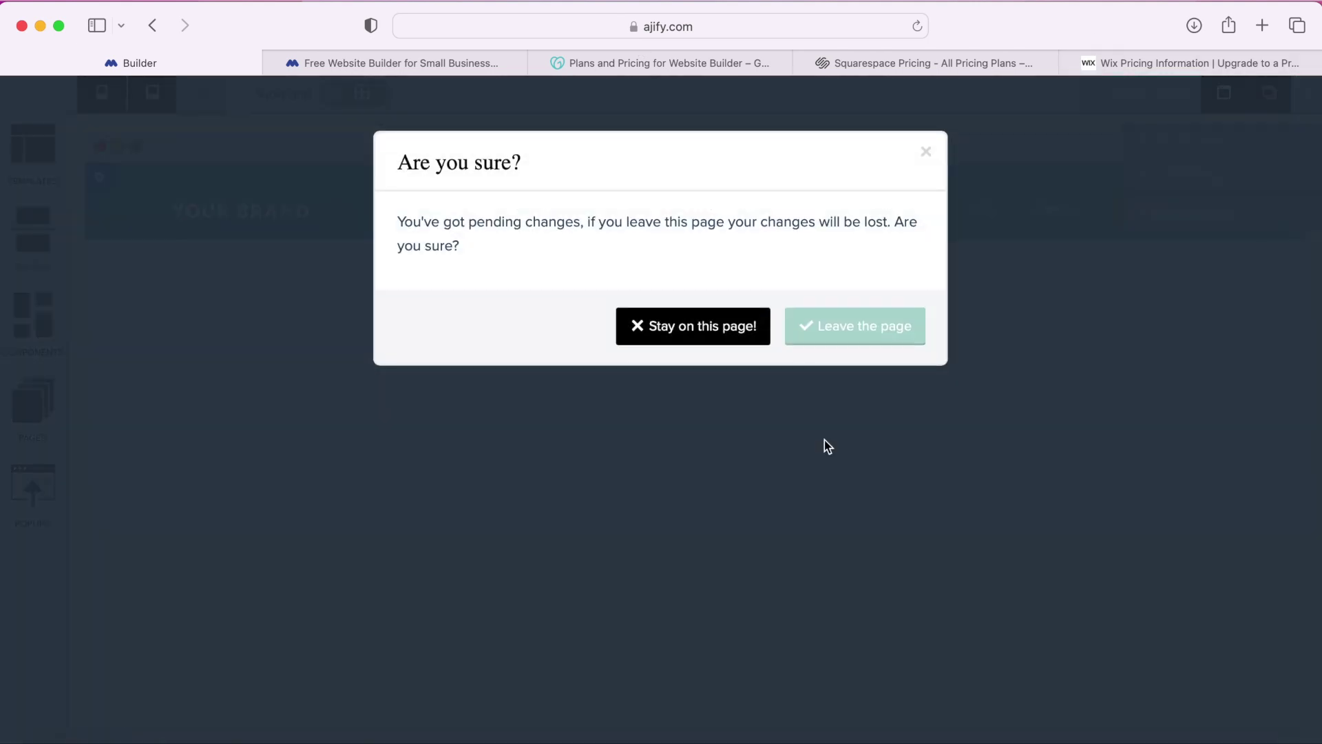
- Choose 'Leave the page' to exit the builder without saving the header
left_click(839, 336)
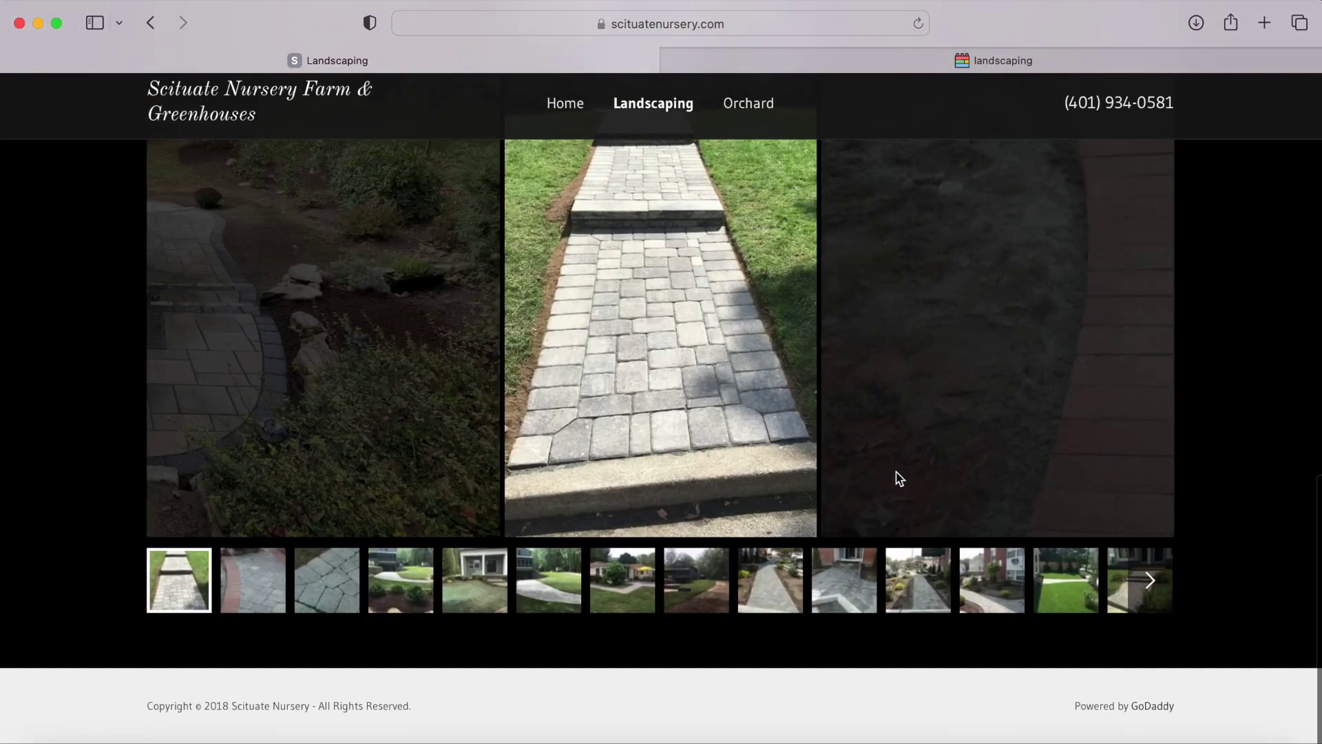
- Scroll through the Scituate Nursery gallery and the landscaping.ajify.com sample site
scroll(895, 475, "up", 5)
scroll(895, 476, "down", 5)
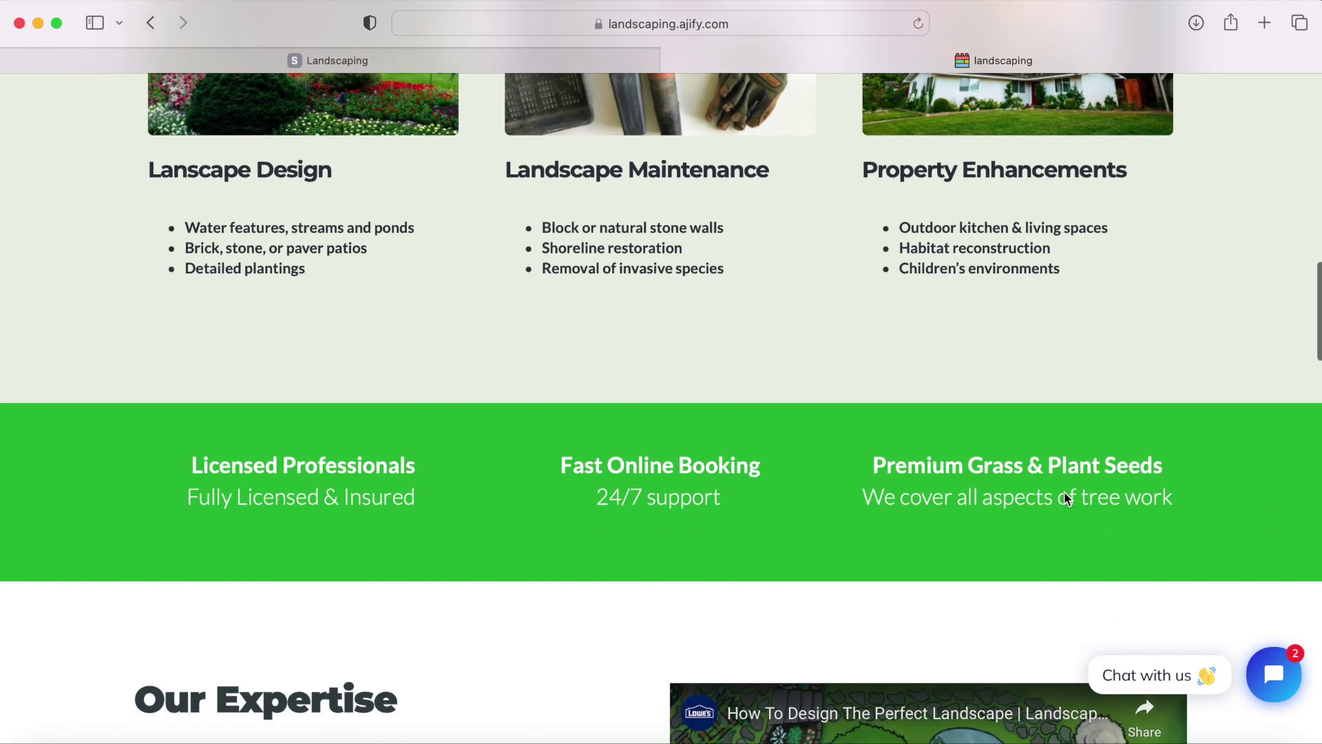
scroll(1064, 492, "down", 15)
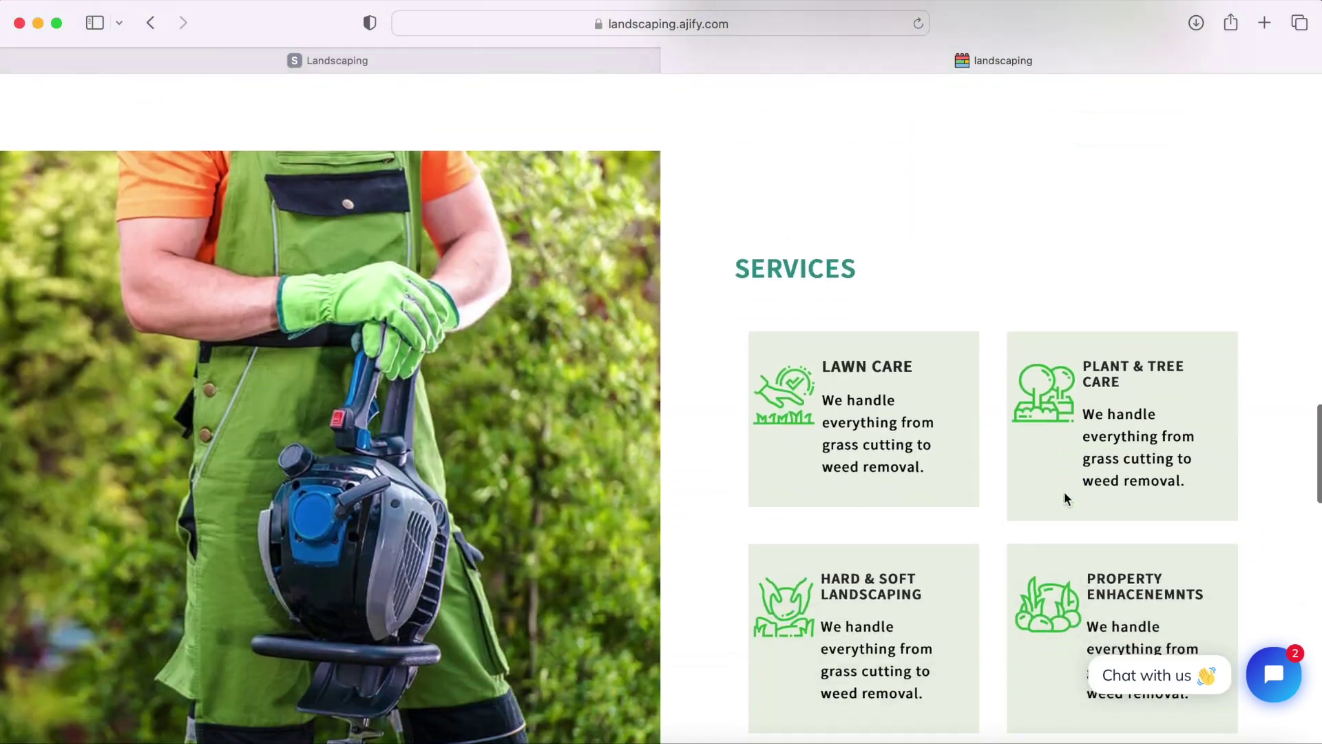
scroll(1064, 495, "down", 15)
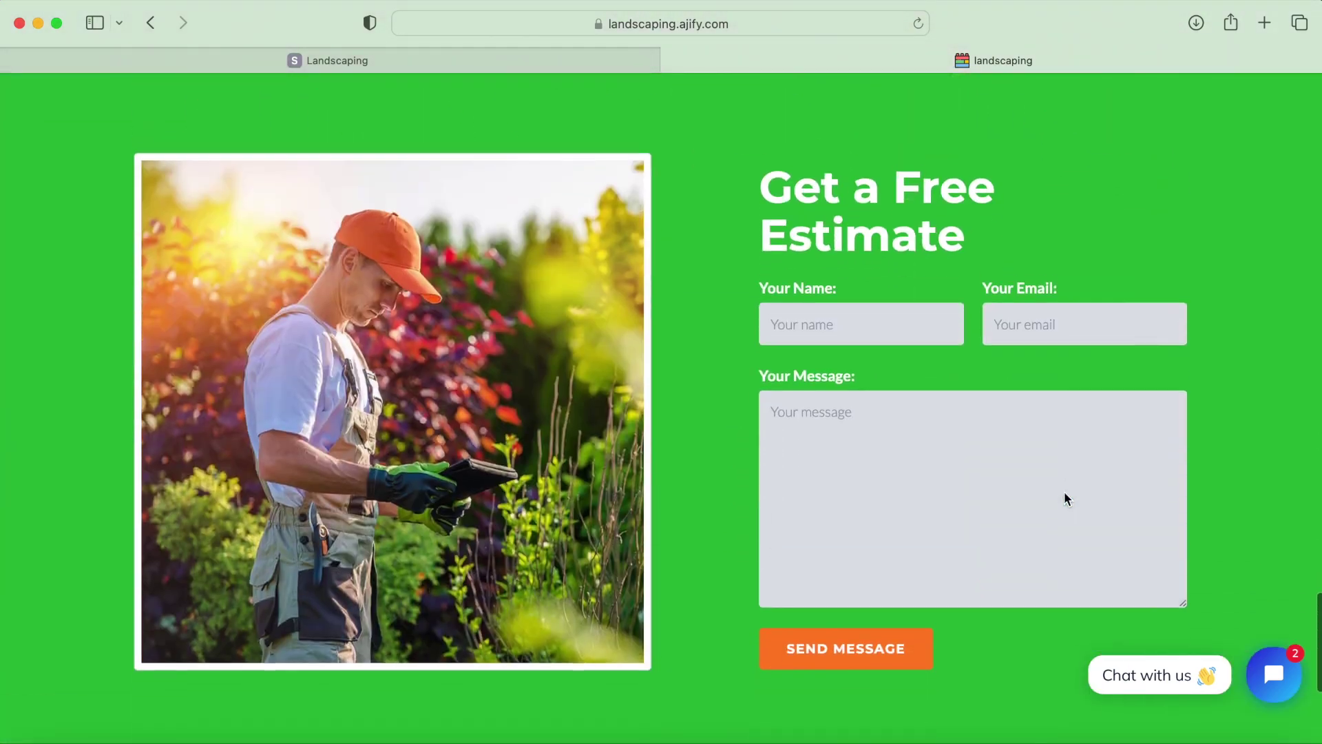